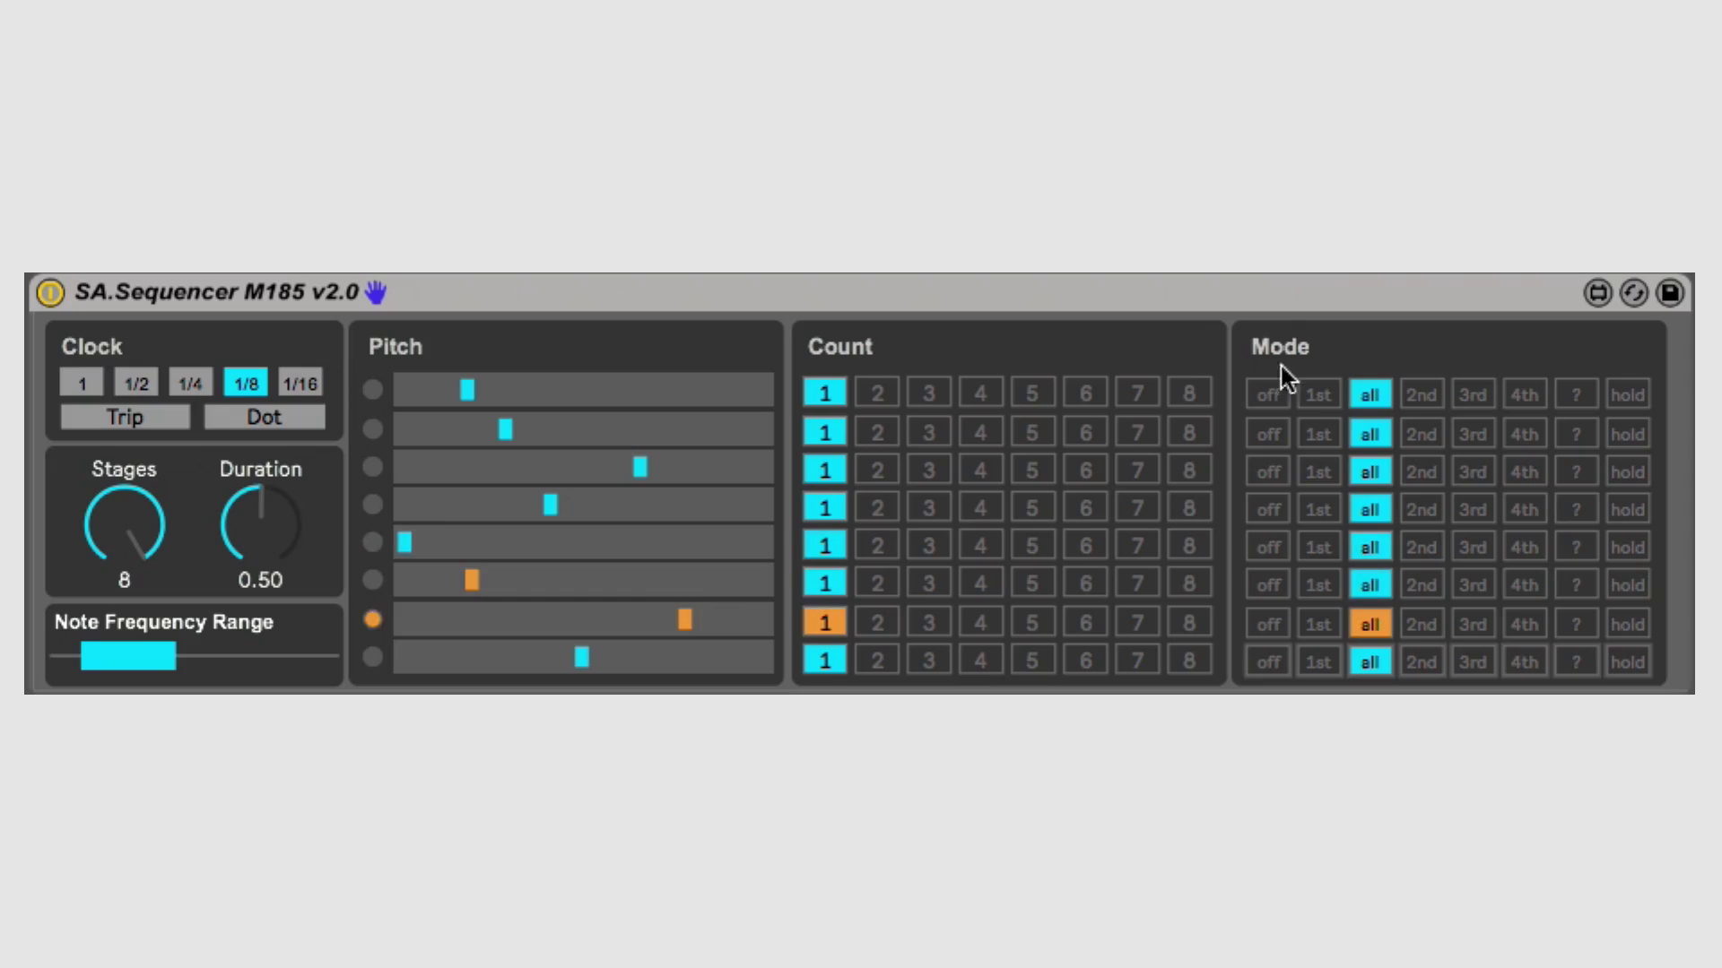
Set the Count for stages 2–7 to 2, 3, 1, 3, 5 and 3
left_click(877, 432)
left_click(926, 471)
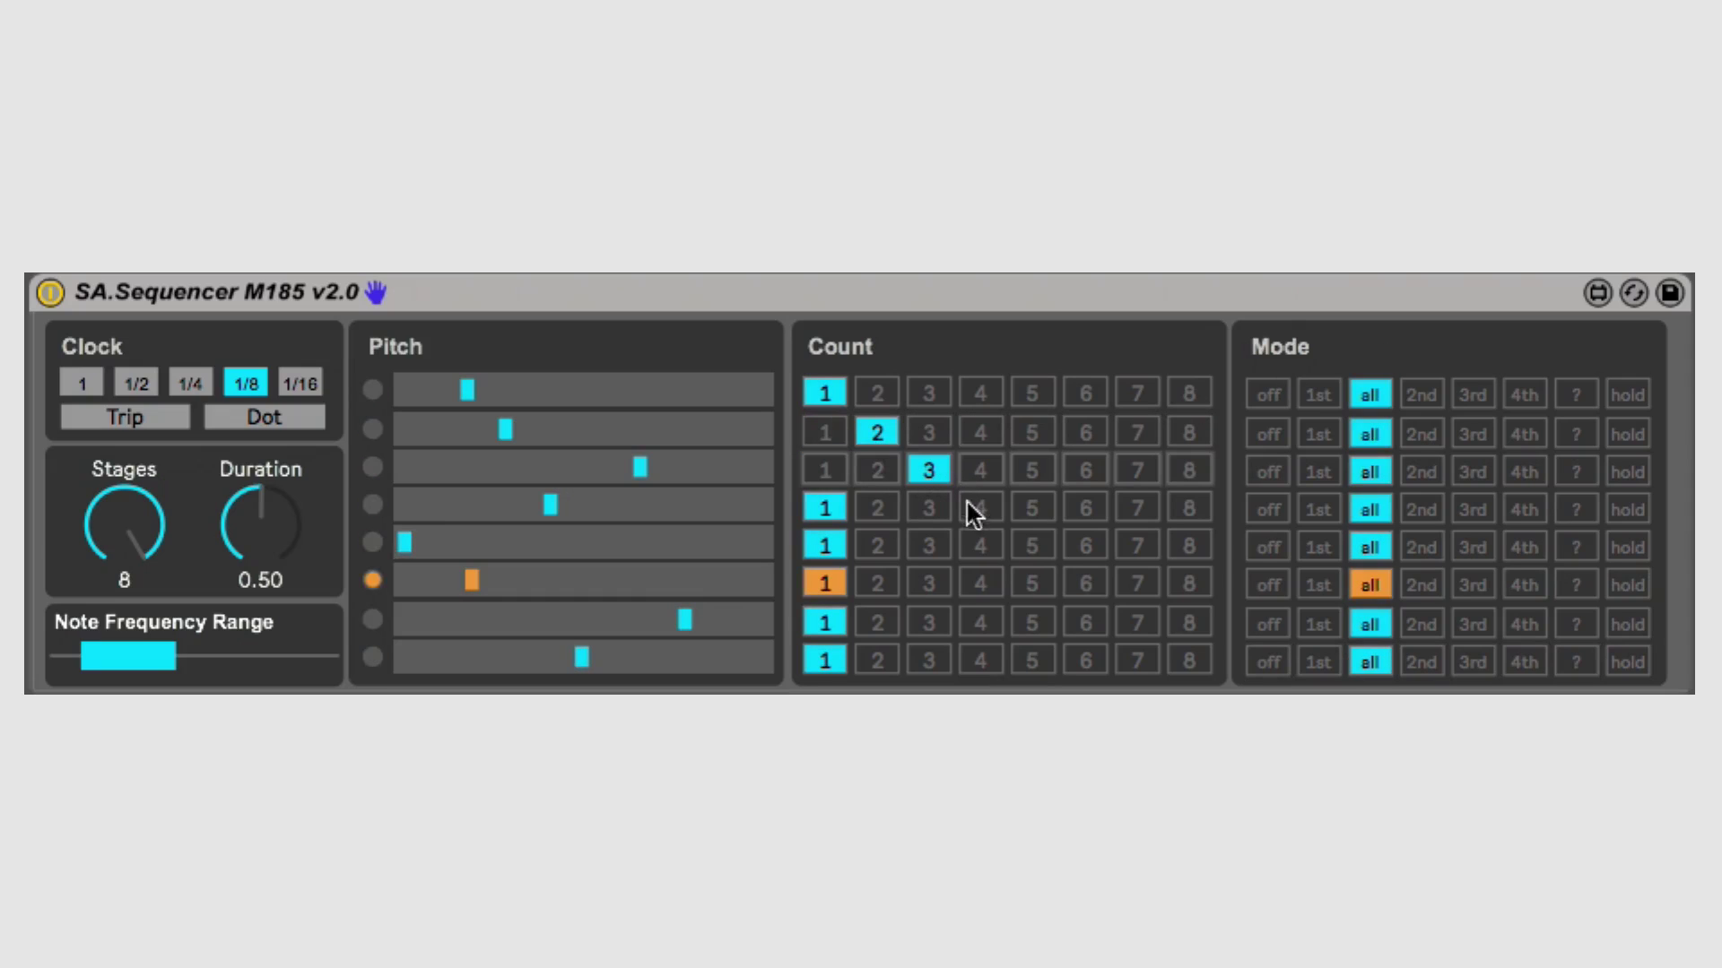
left_click(926, 545)
left_click(1036, 585)
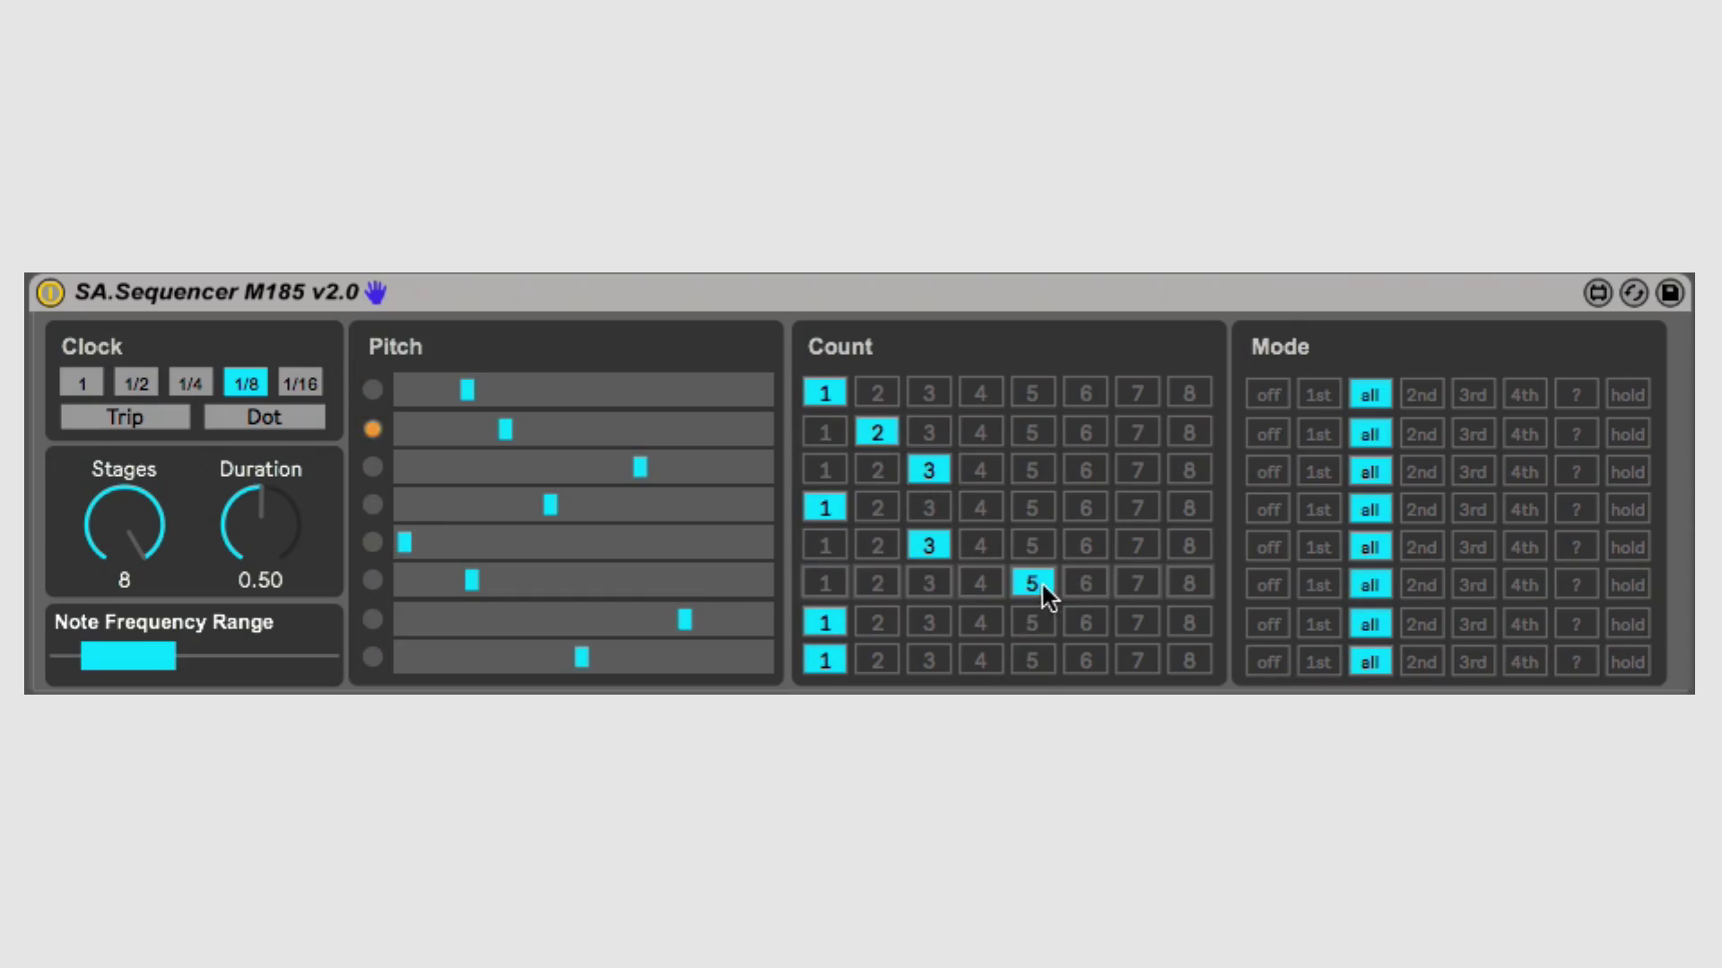
left_click(926, 622)
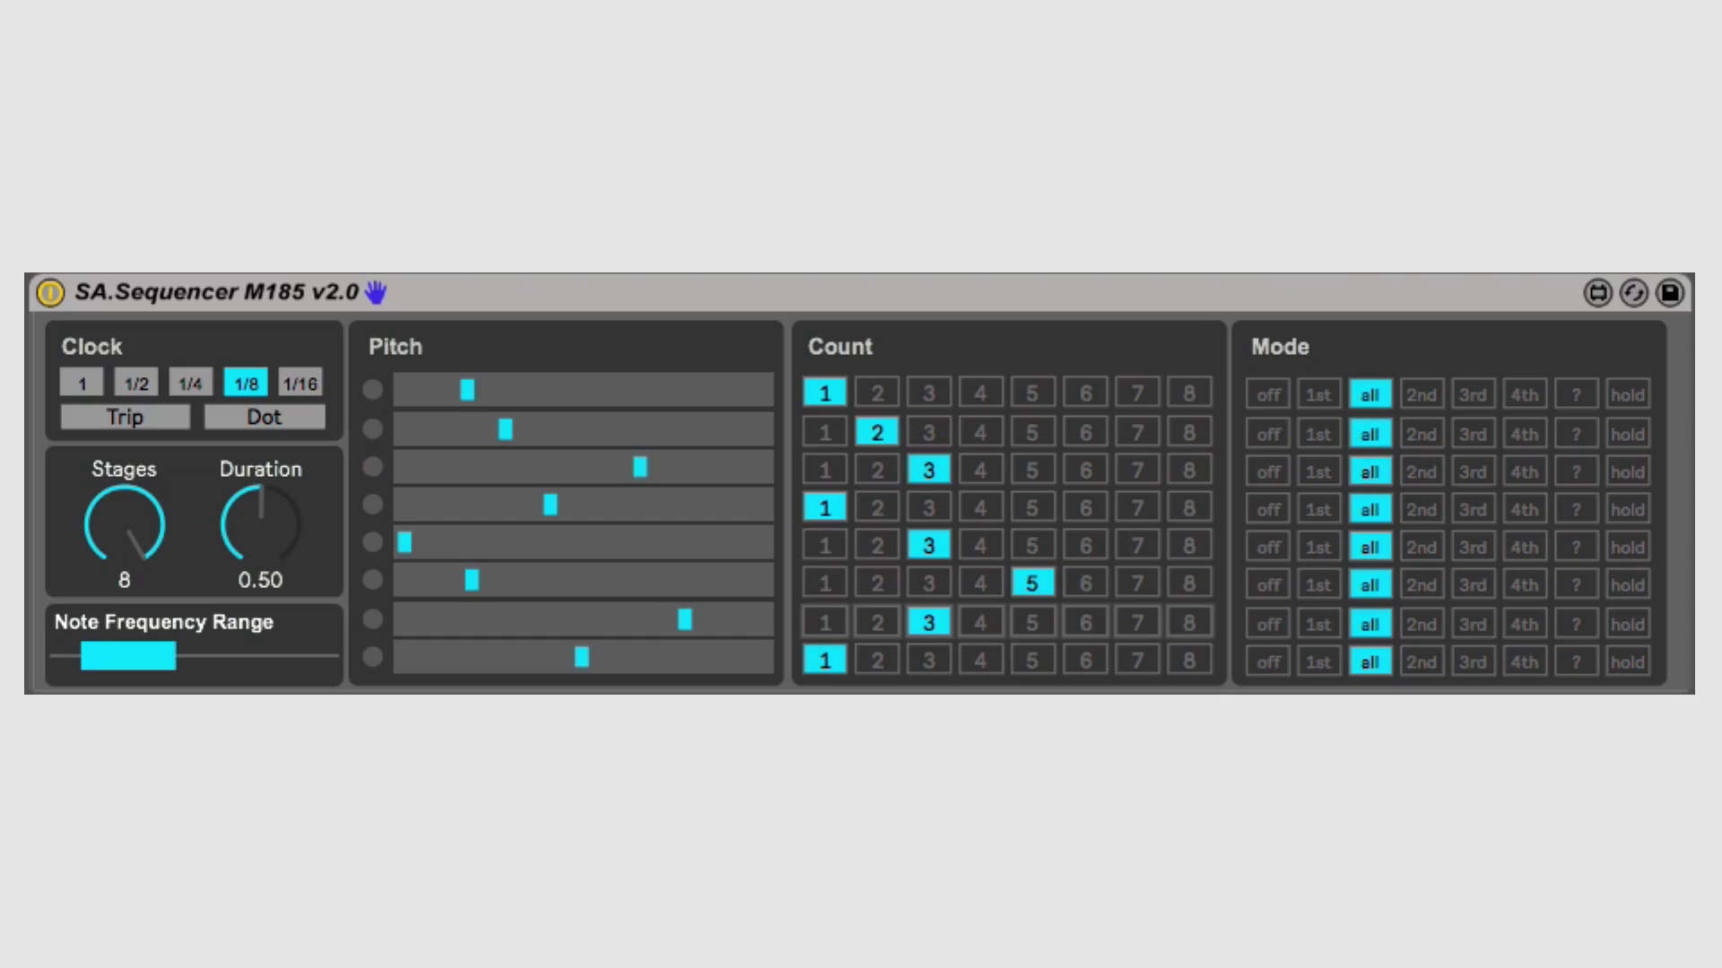
Set Mode to 2nd for stages 2–3 and to 1st for stages 4–5
left_click(1420, 434)
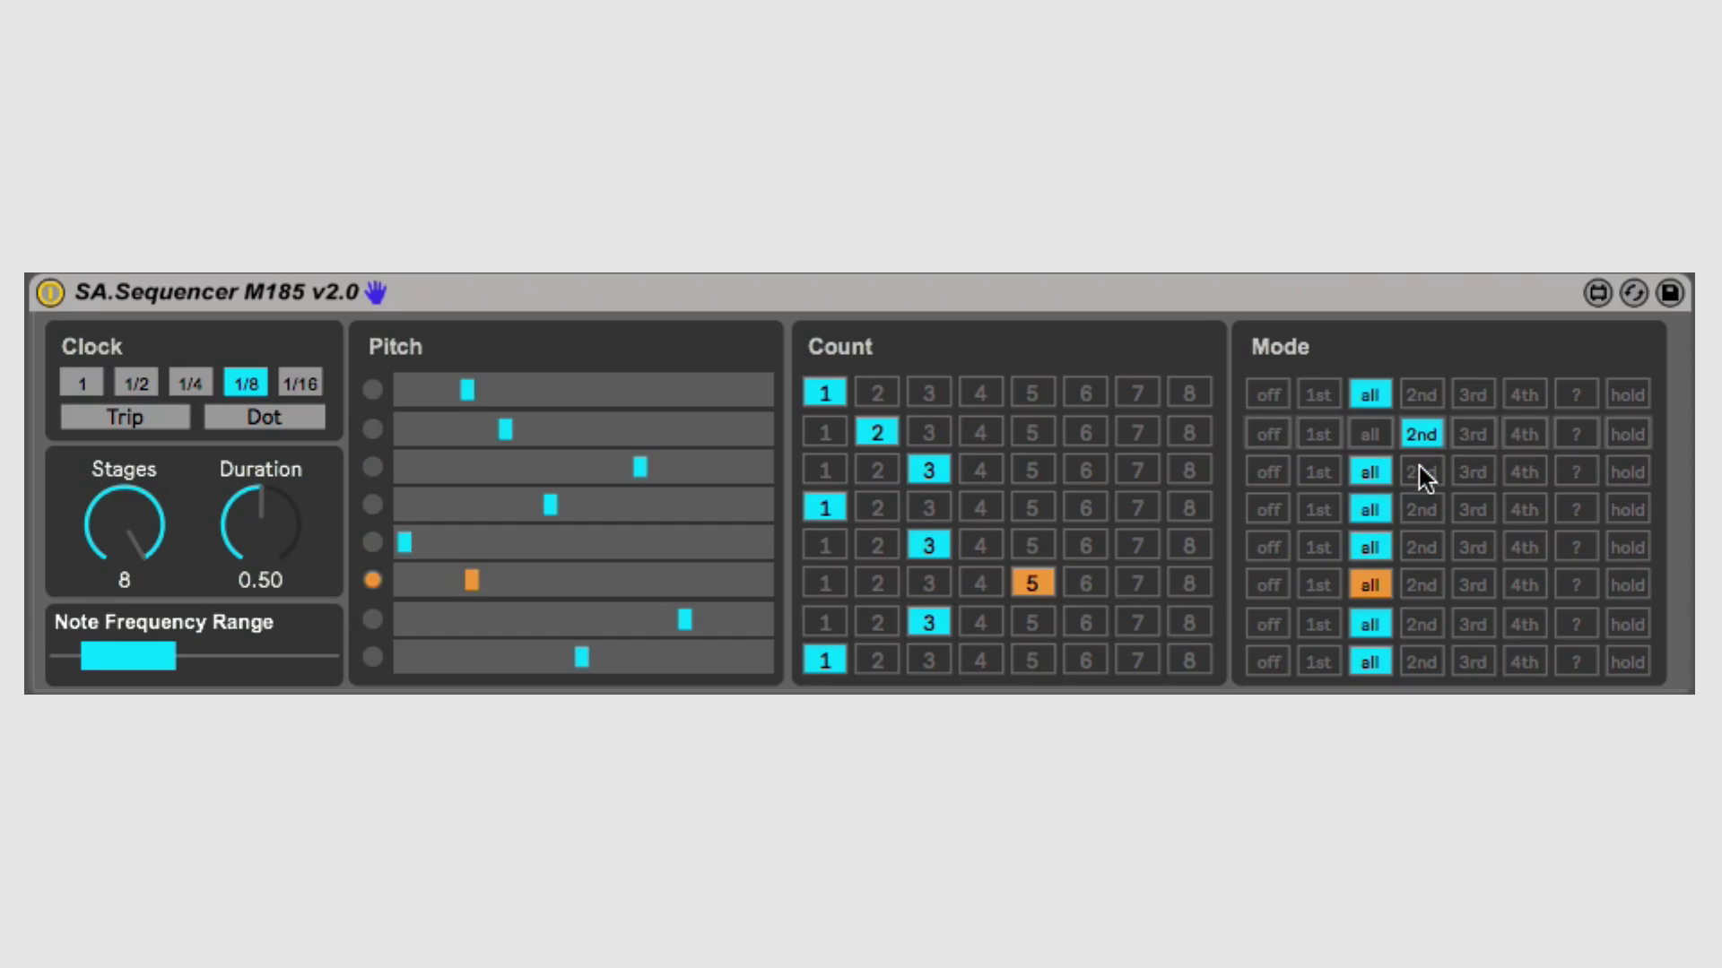
left_click(1420, 472)
left_click(1314, 511)
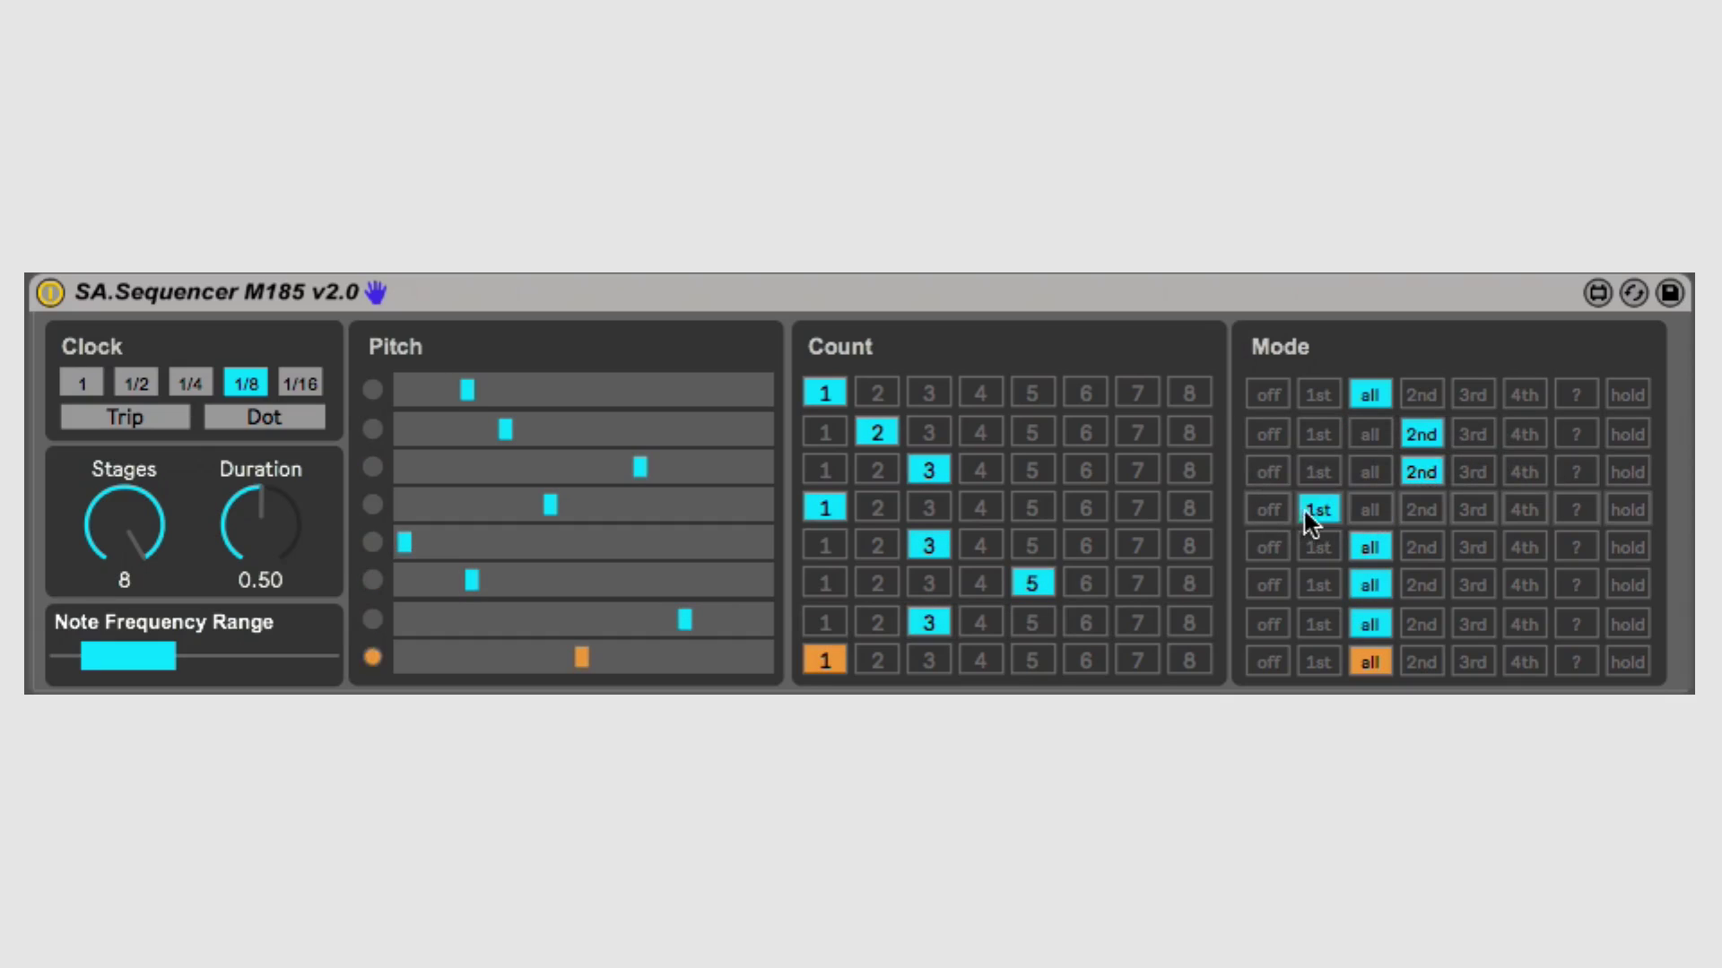
left_click(1318, 548)
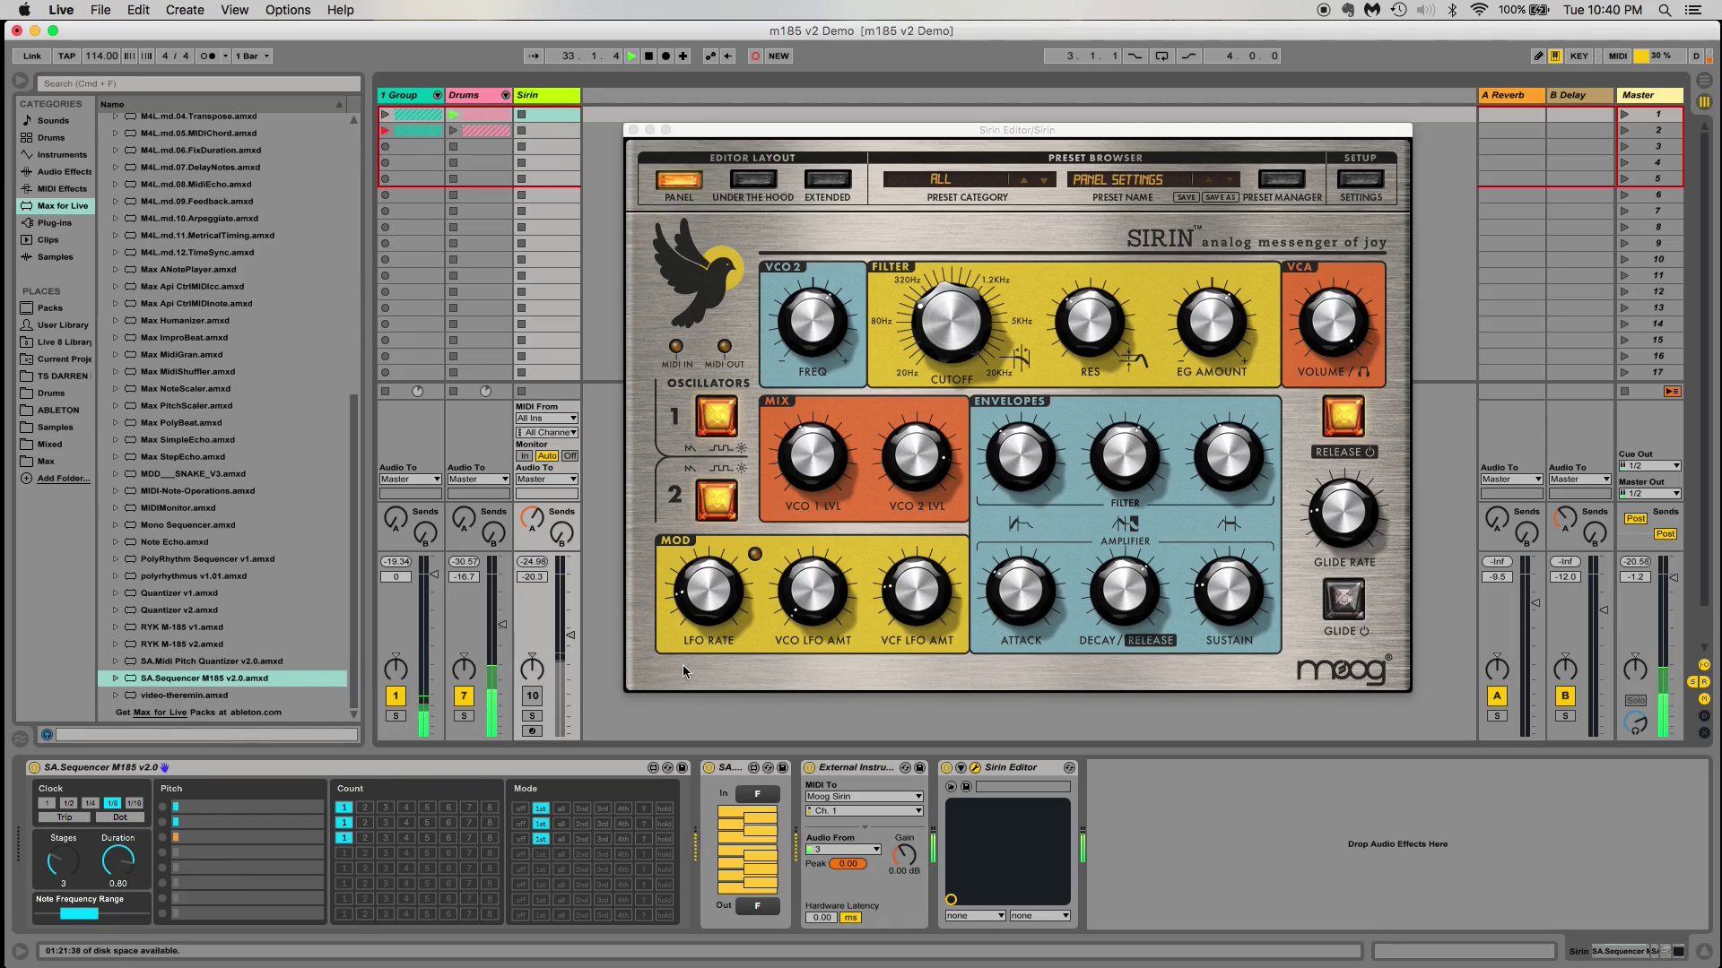
Turn on the Sirin track with its Track Activator button
left_click(533, 695)
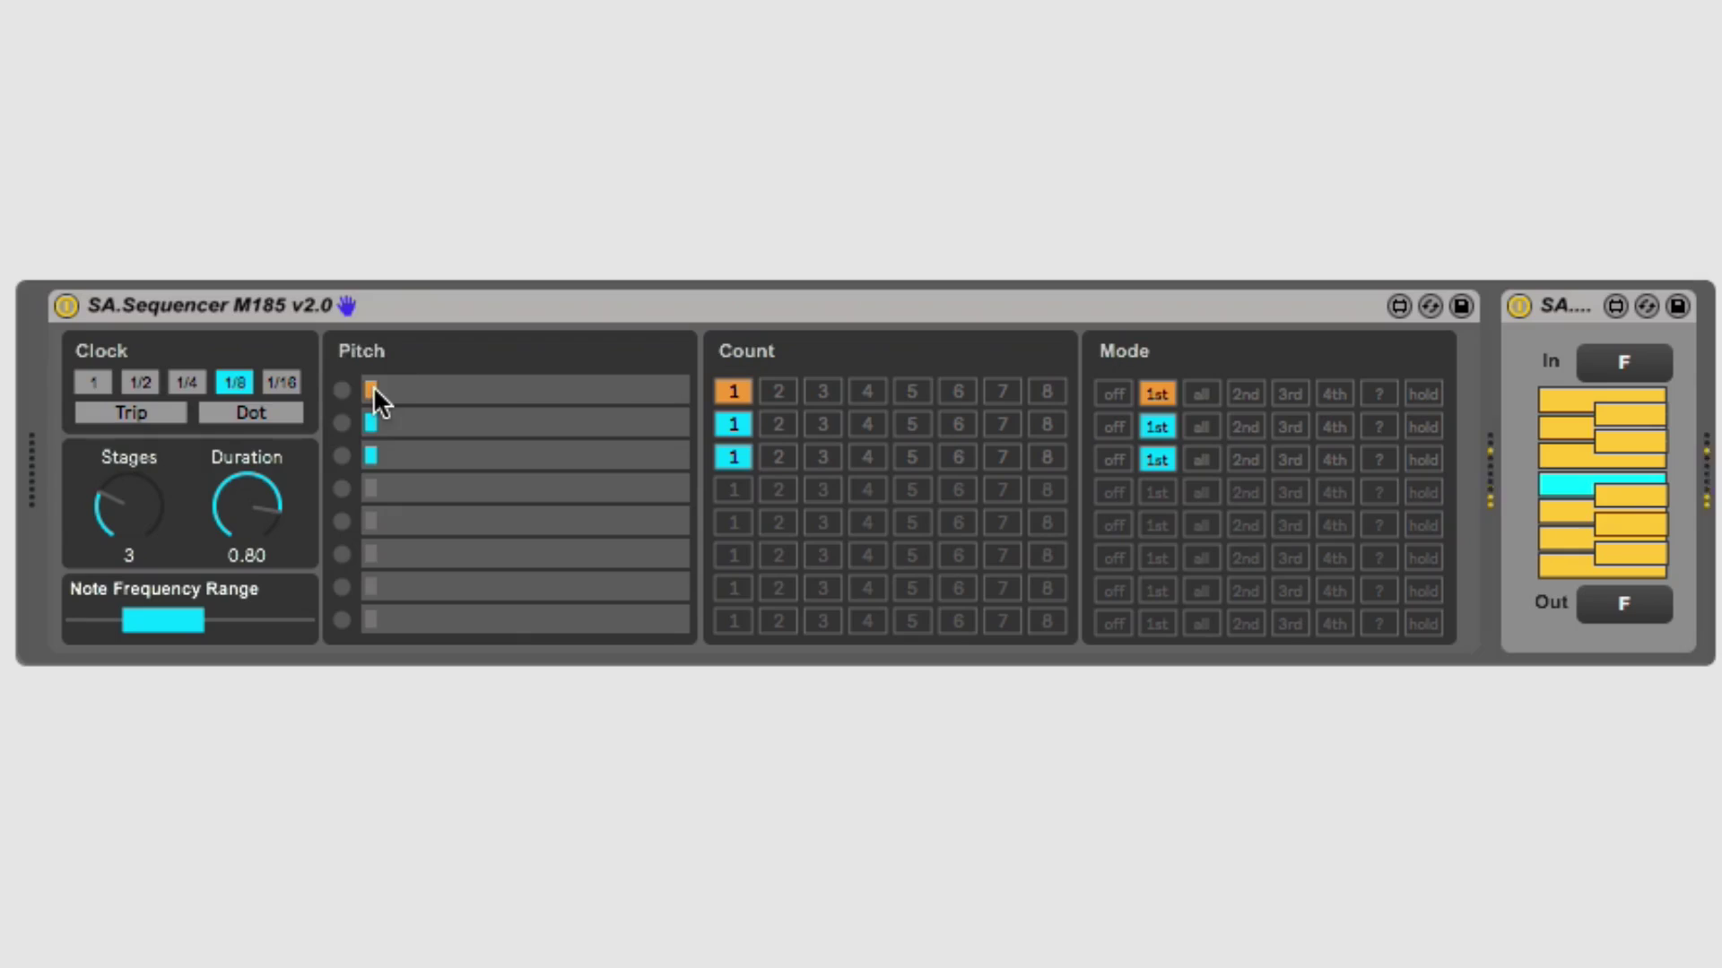
Give stages 1, 2 and 3 new pitches with their Pitch sliders
left_click_drag(373, 387, 476, 390)
left_click(434, 420)
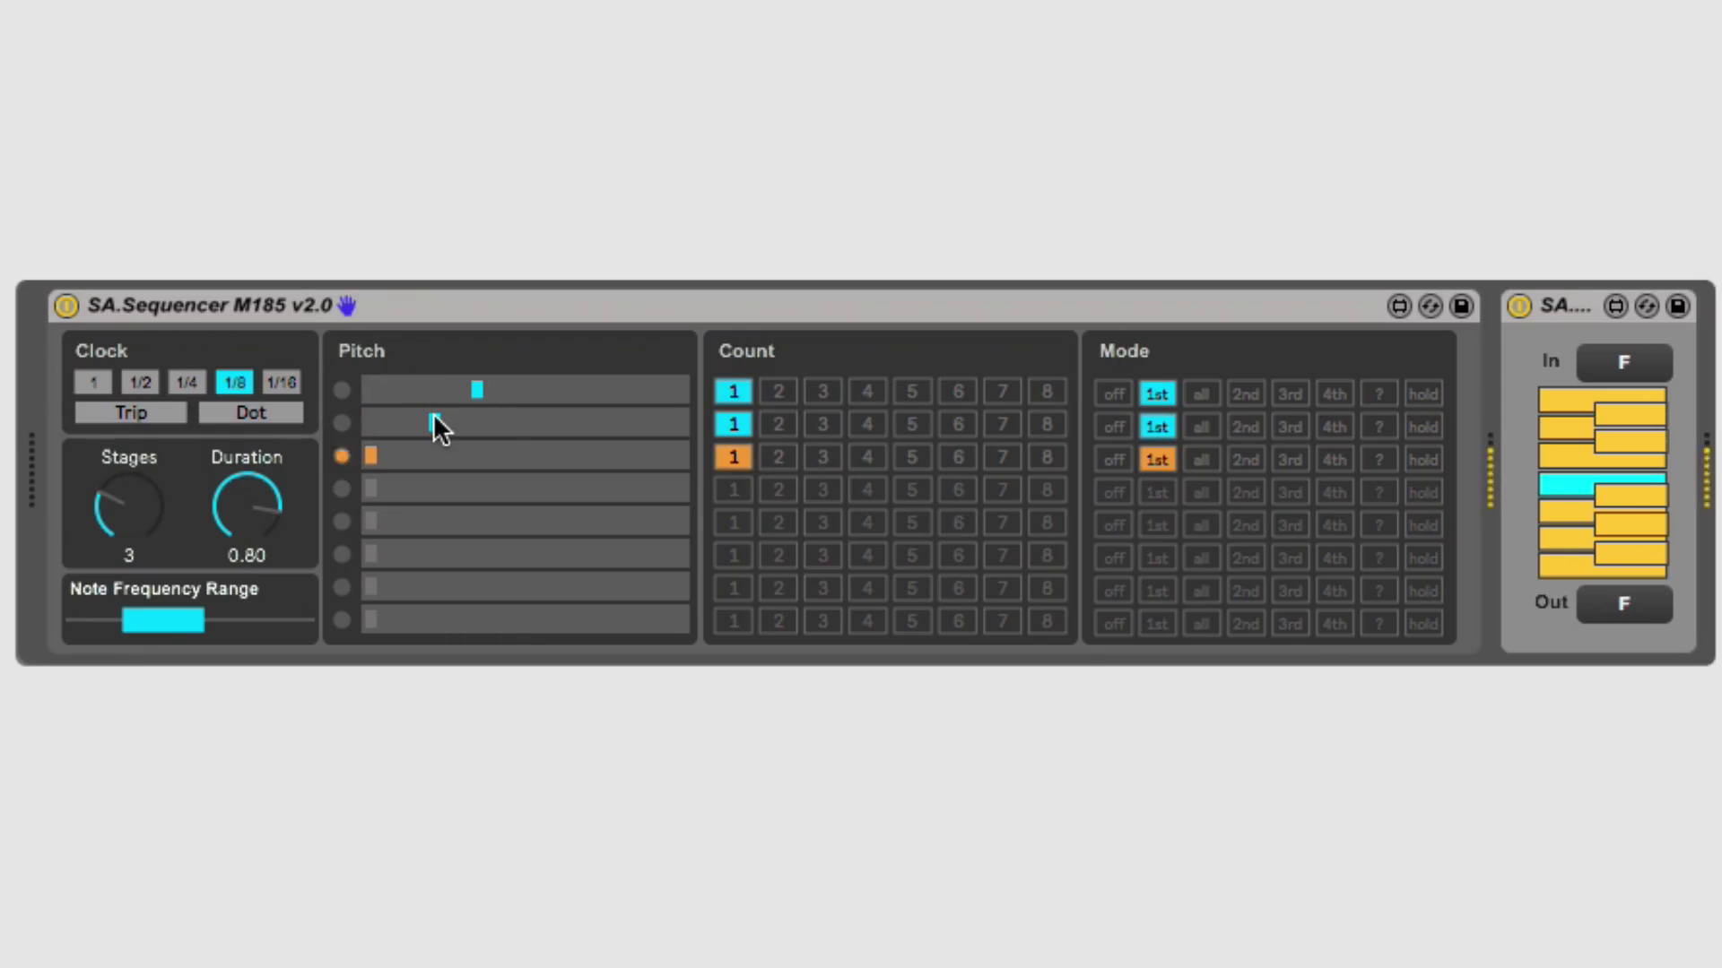
mouse_move(514, 454)
left_mouse_down()
mouse_move(543, 450)
mouse_move(503, 454)
left_mouse_up()
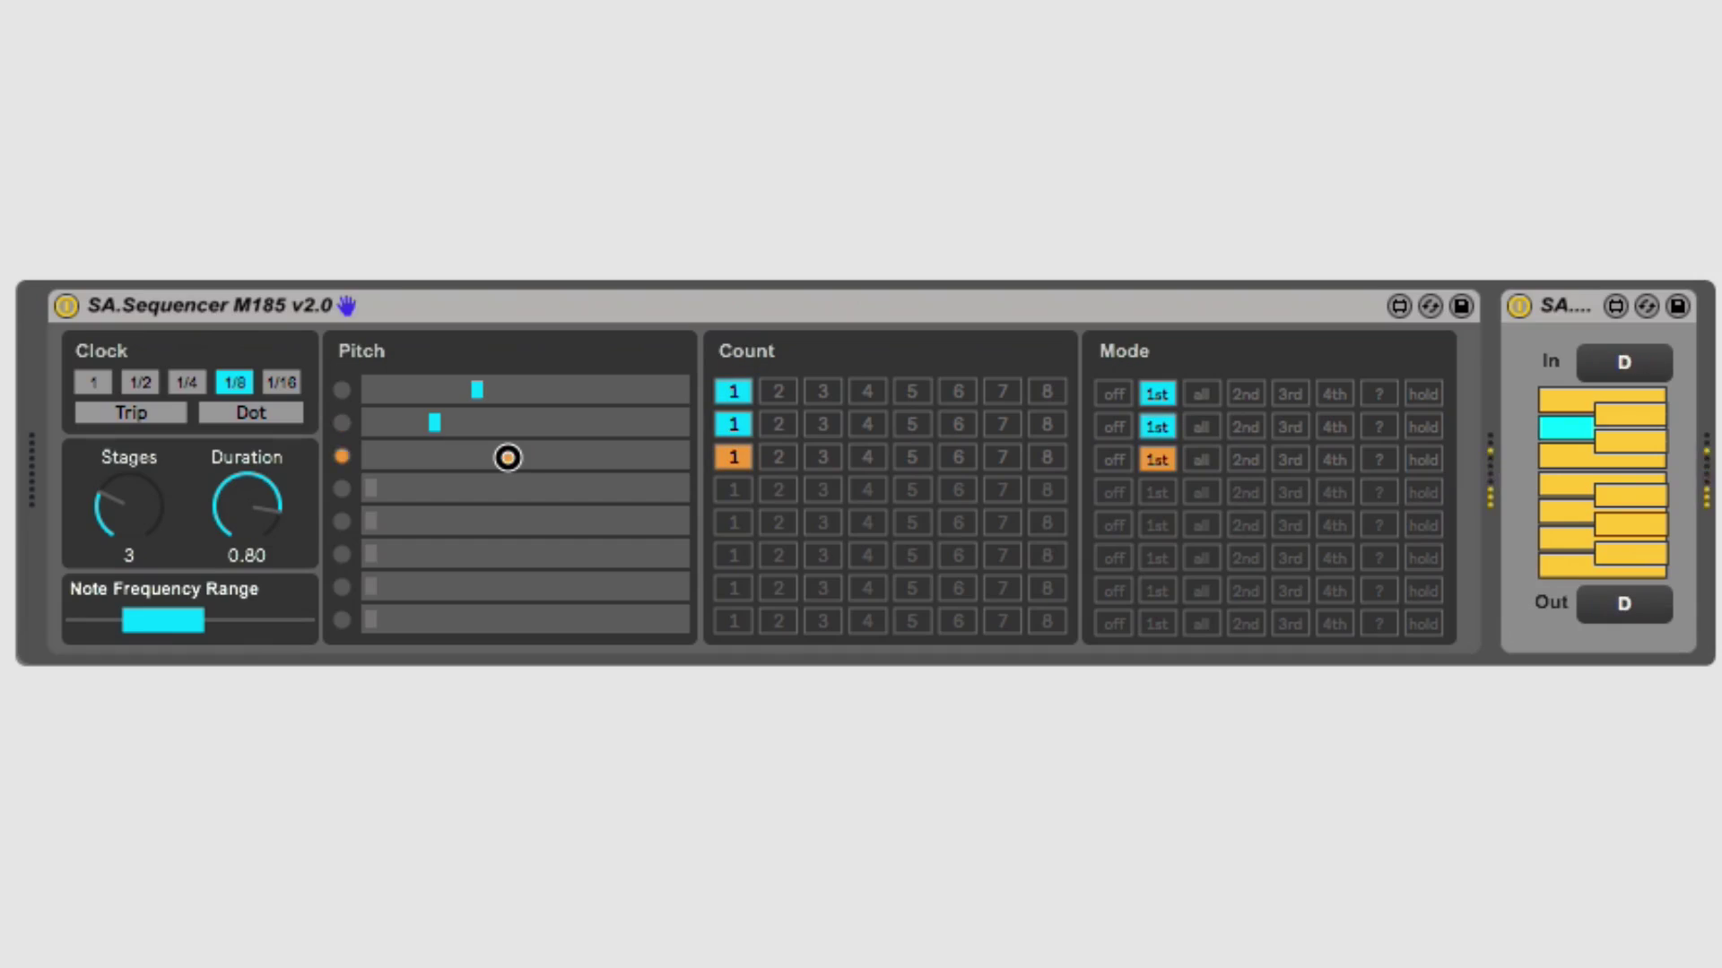
left_click_drag(504, 458, 508, 457)
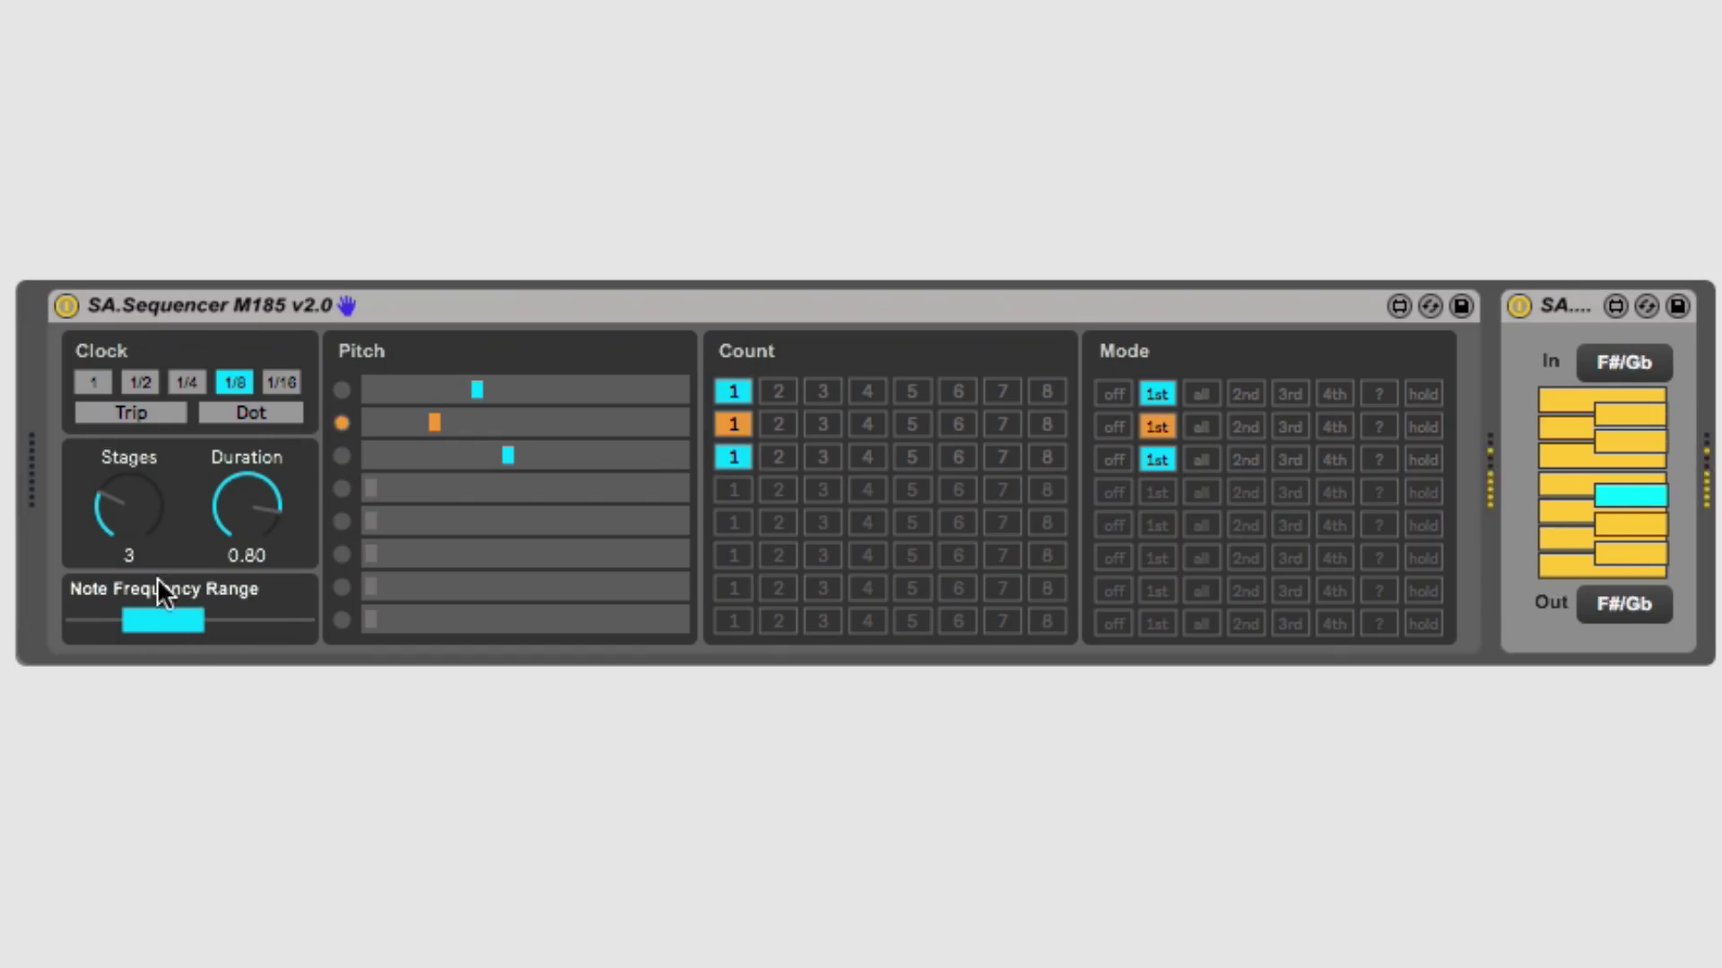
Shift the Note Frequency Range lower and bring down the pitches of stages 1 and 3
left_click_drag(185, 622, 145, 627)
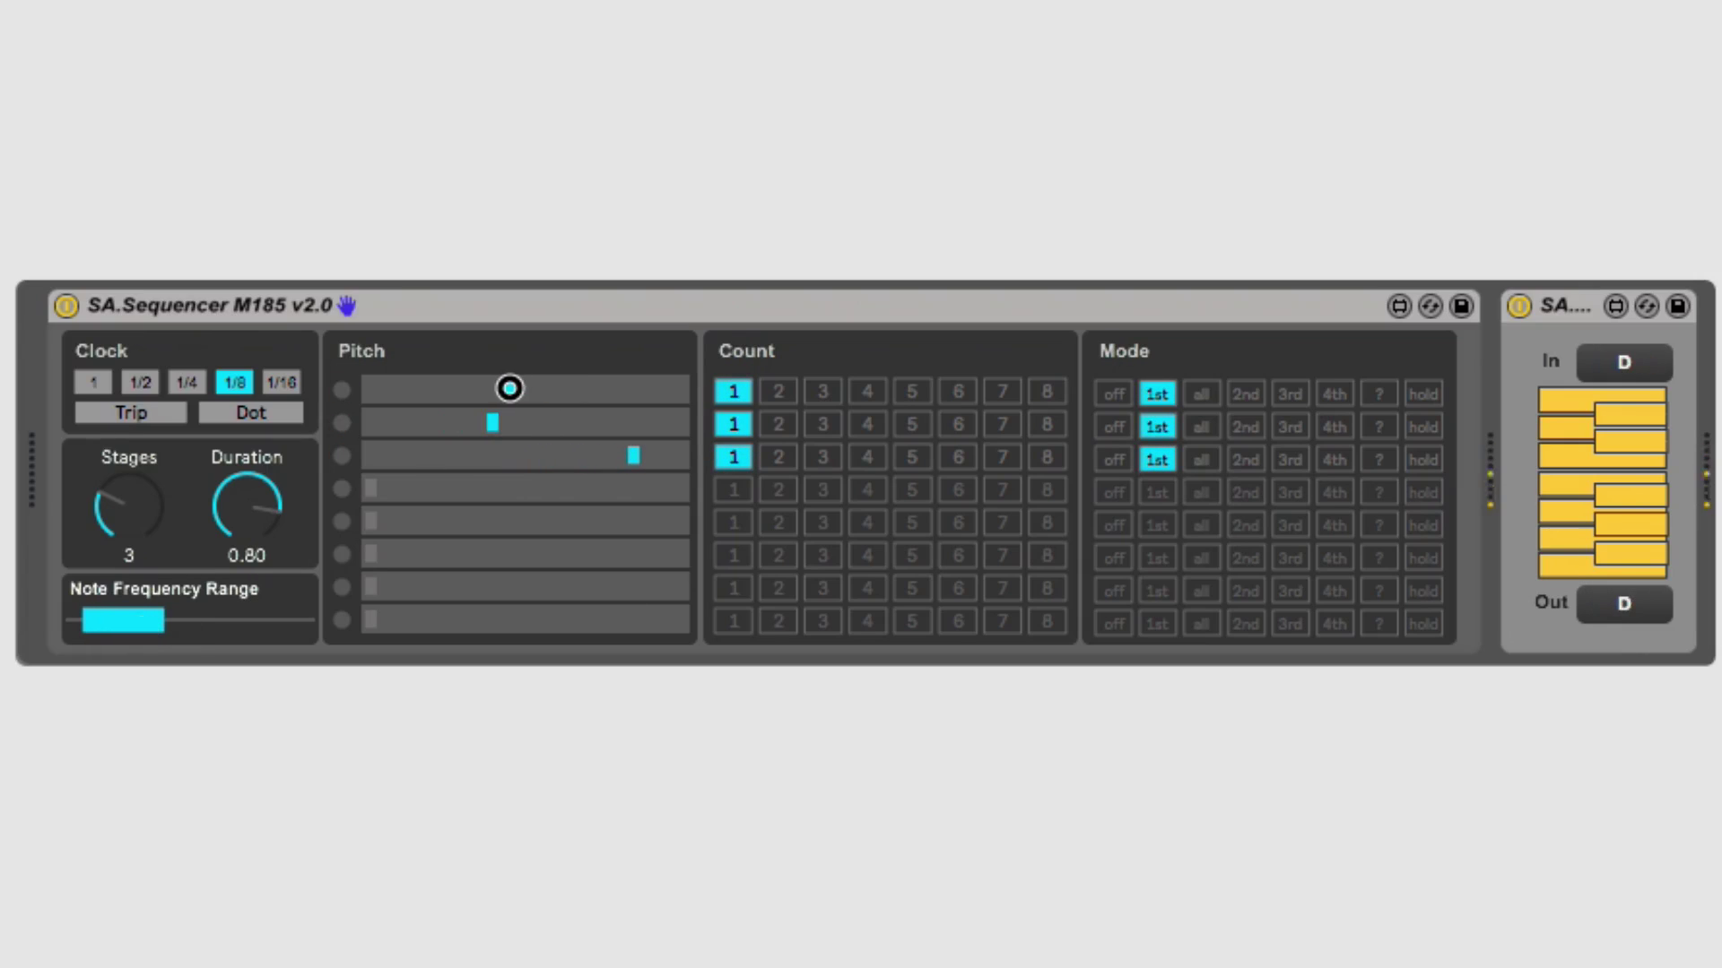
mouse_move(512, 389)
left_mouse_down()
mouse_move(414, 389)
mouse_move(470, 424)
left_mouse_up()
mouse_move(627, 456)
left_mouse_down()
mouse_move(435, 456)
mouse_move(486, 427)
left_mouse_up()
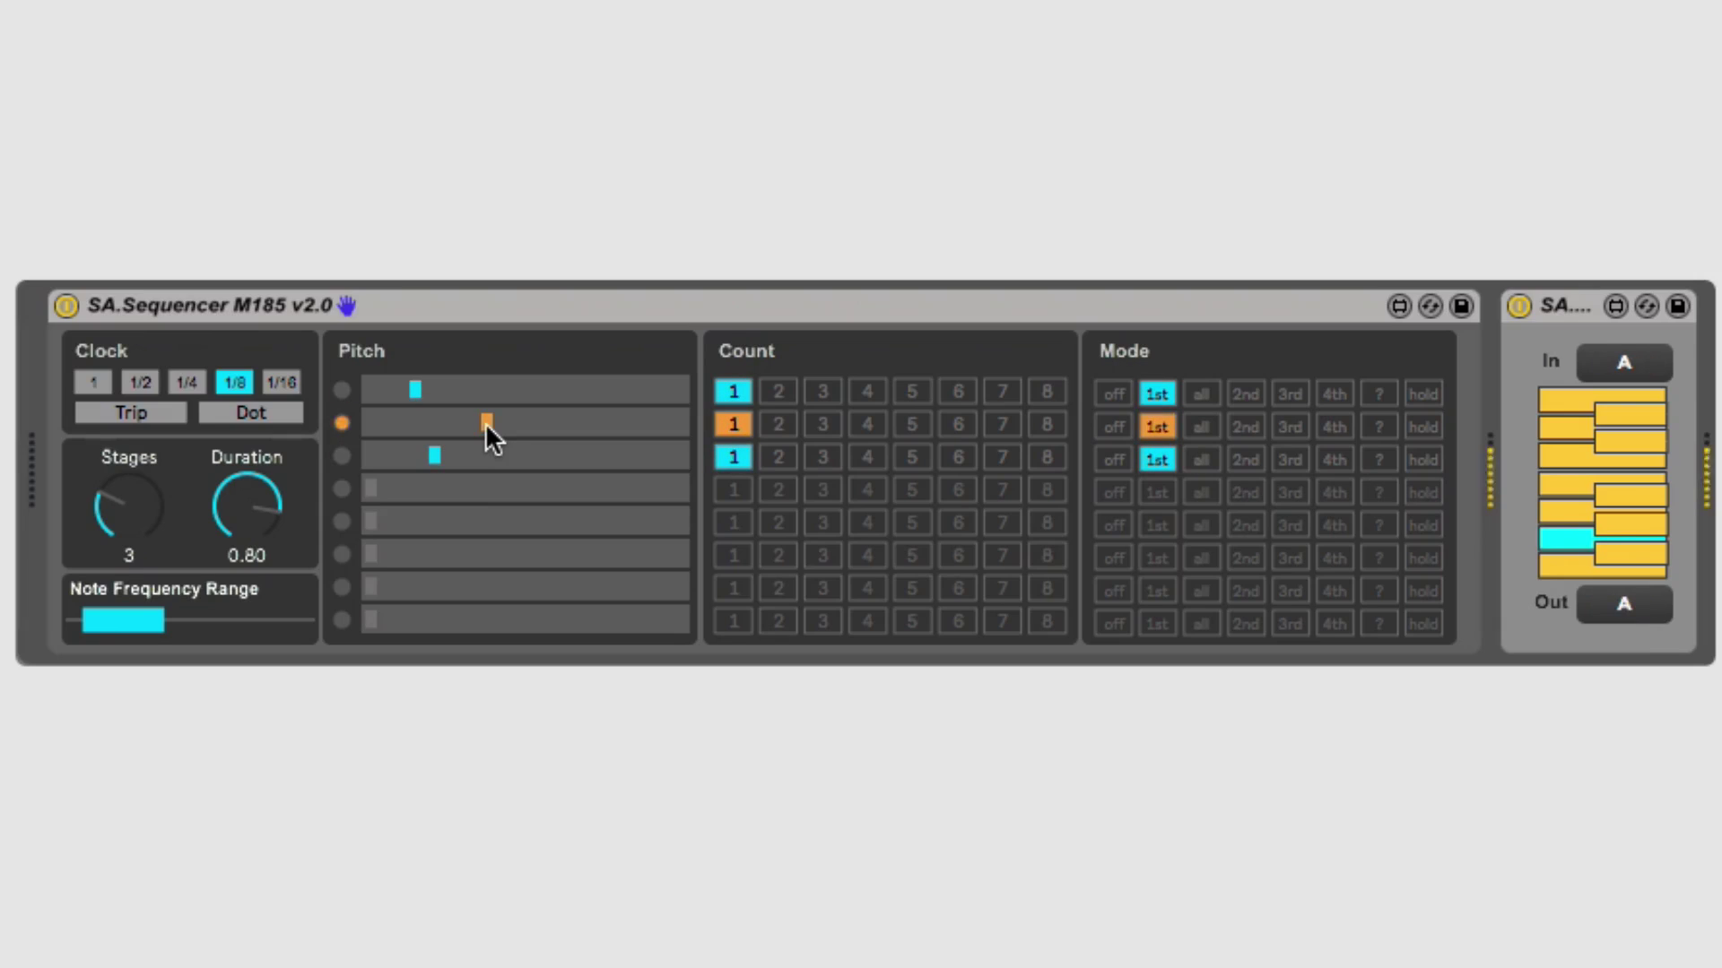
Give stage 1 a Count of 3 and a Mode of 2nd, after trying 3rd and all
left_click(819, 393)
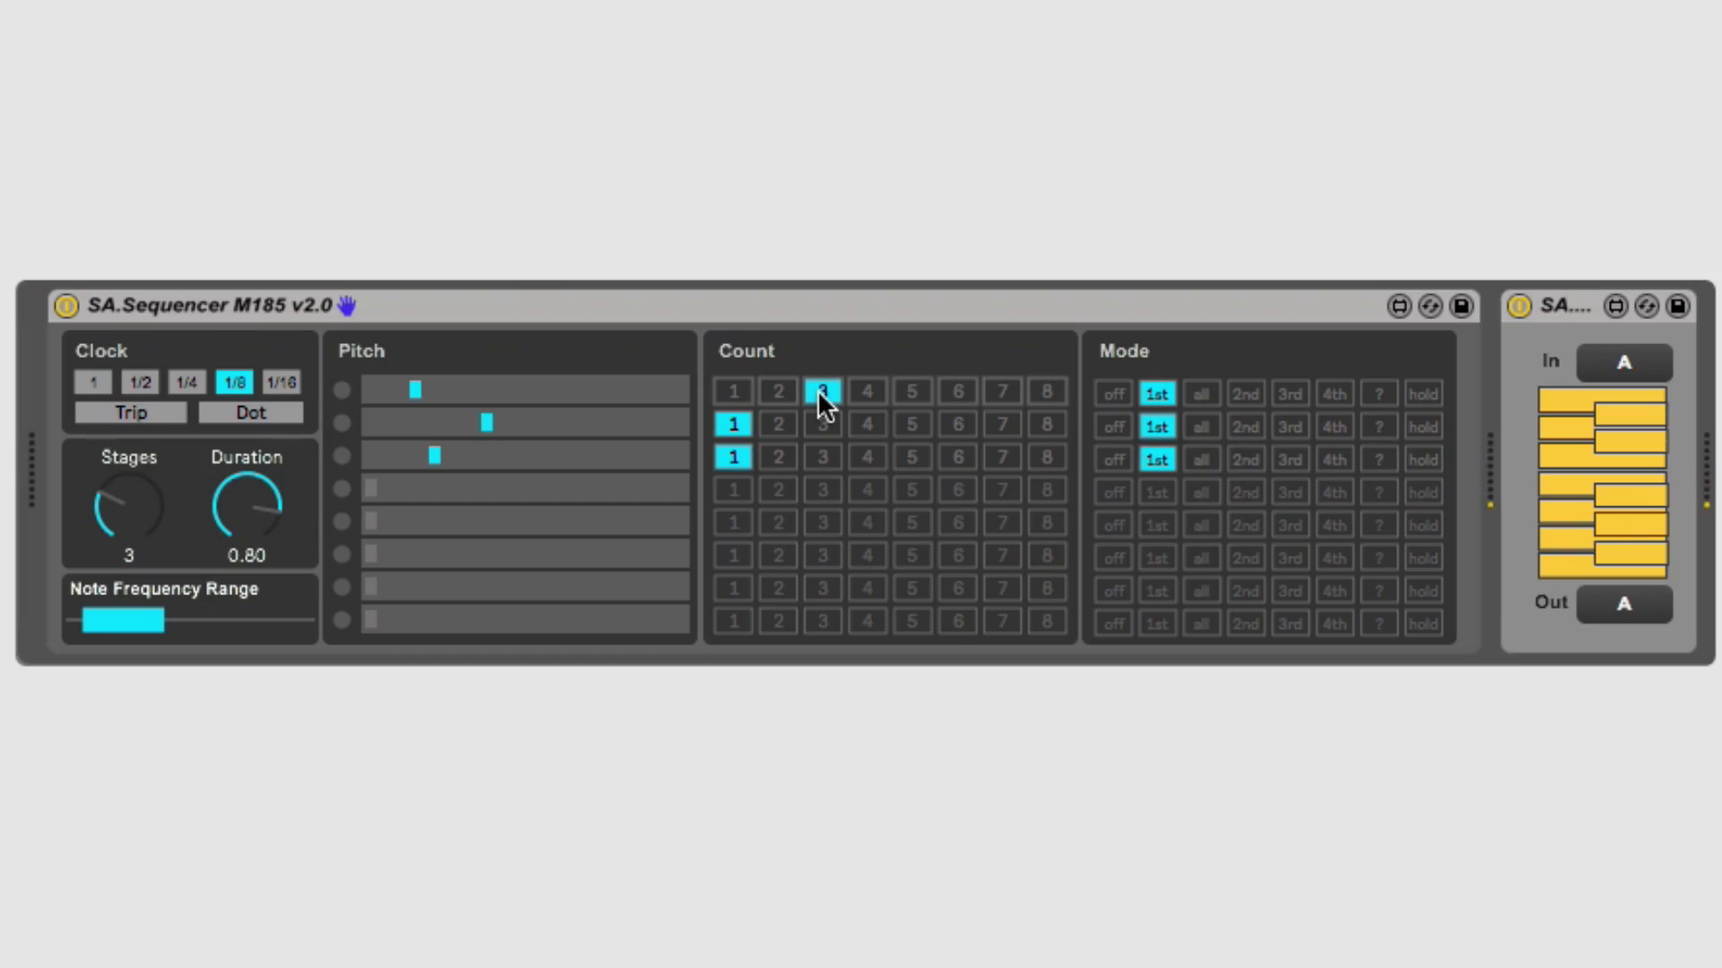
left_click(1247, 394)
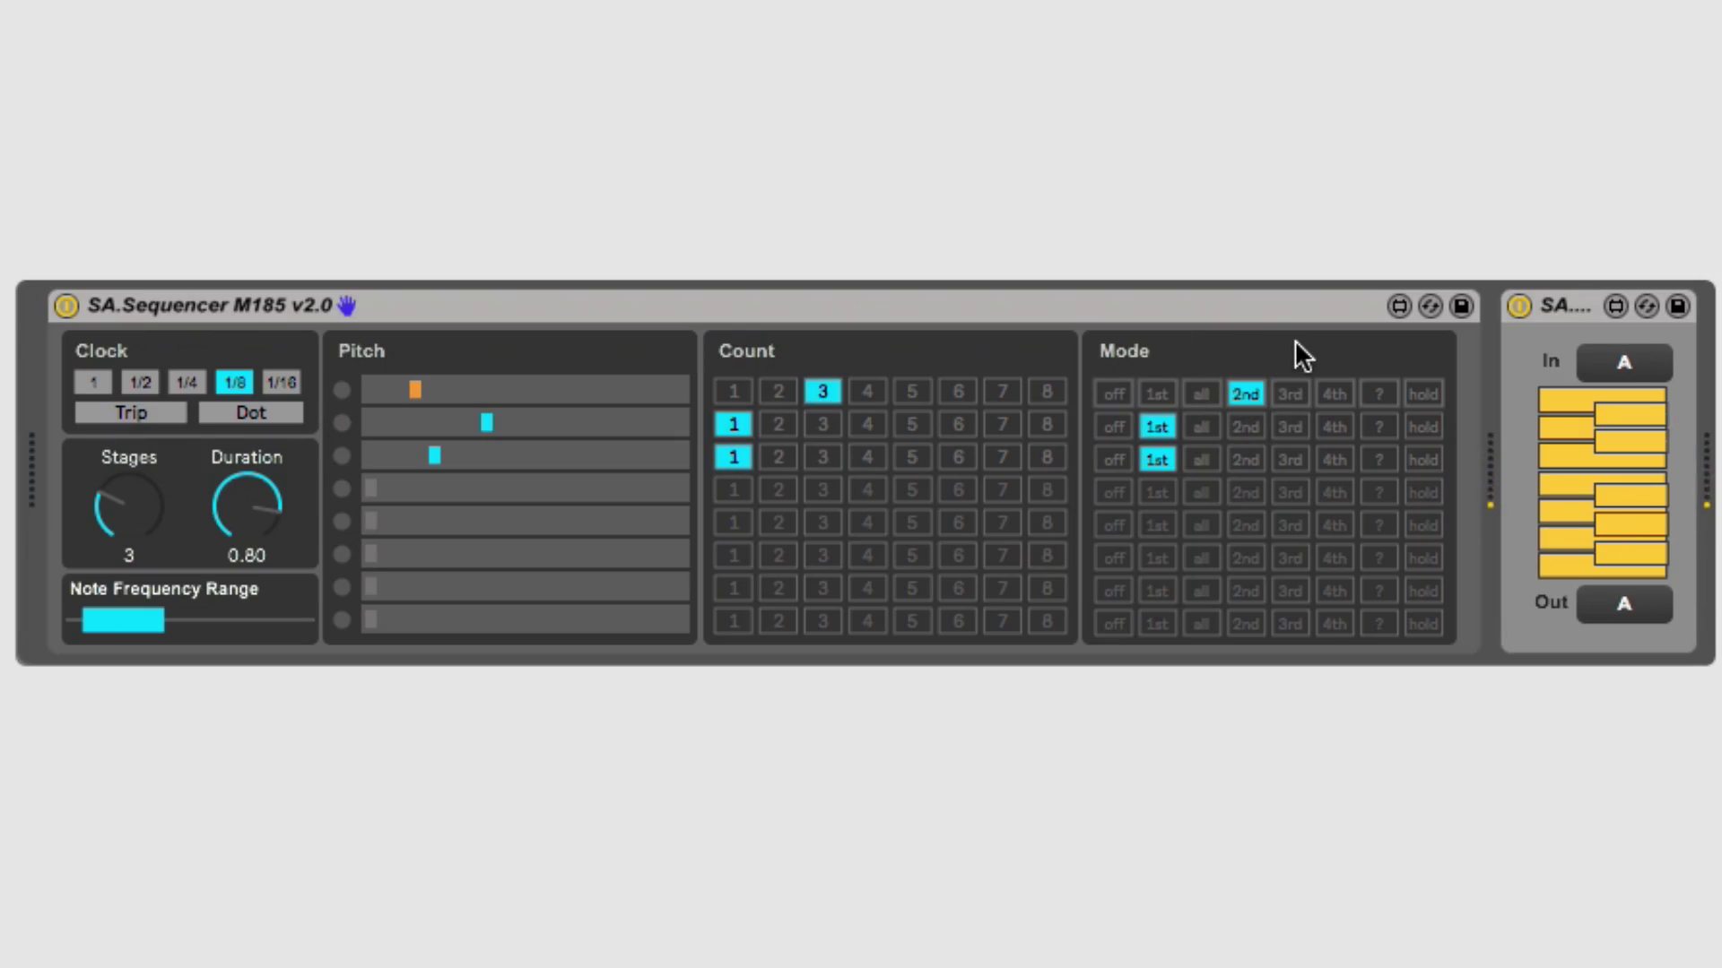
left_click(1290, 395)
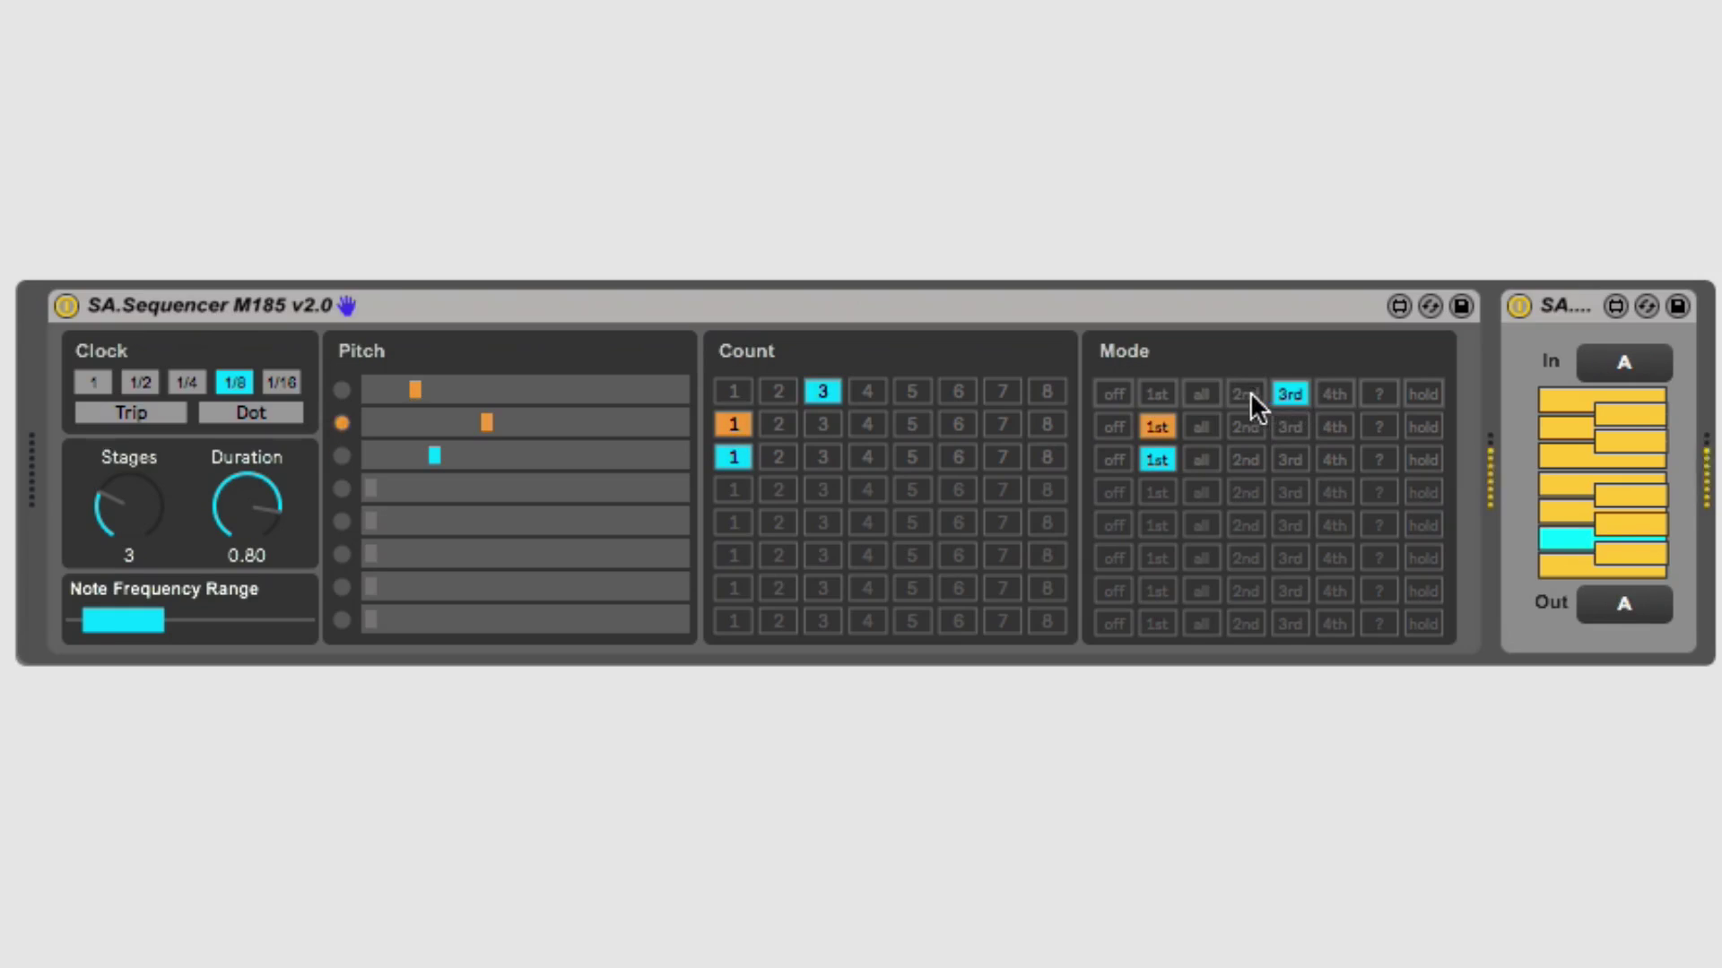
left_click(1208, 395)
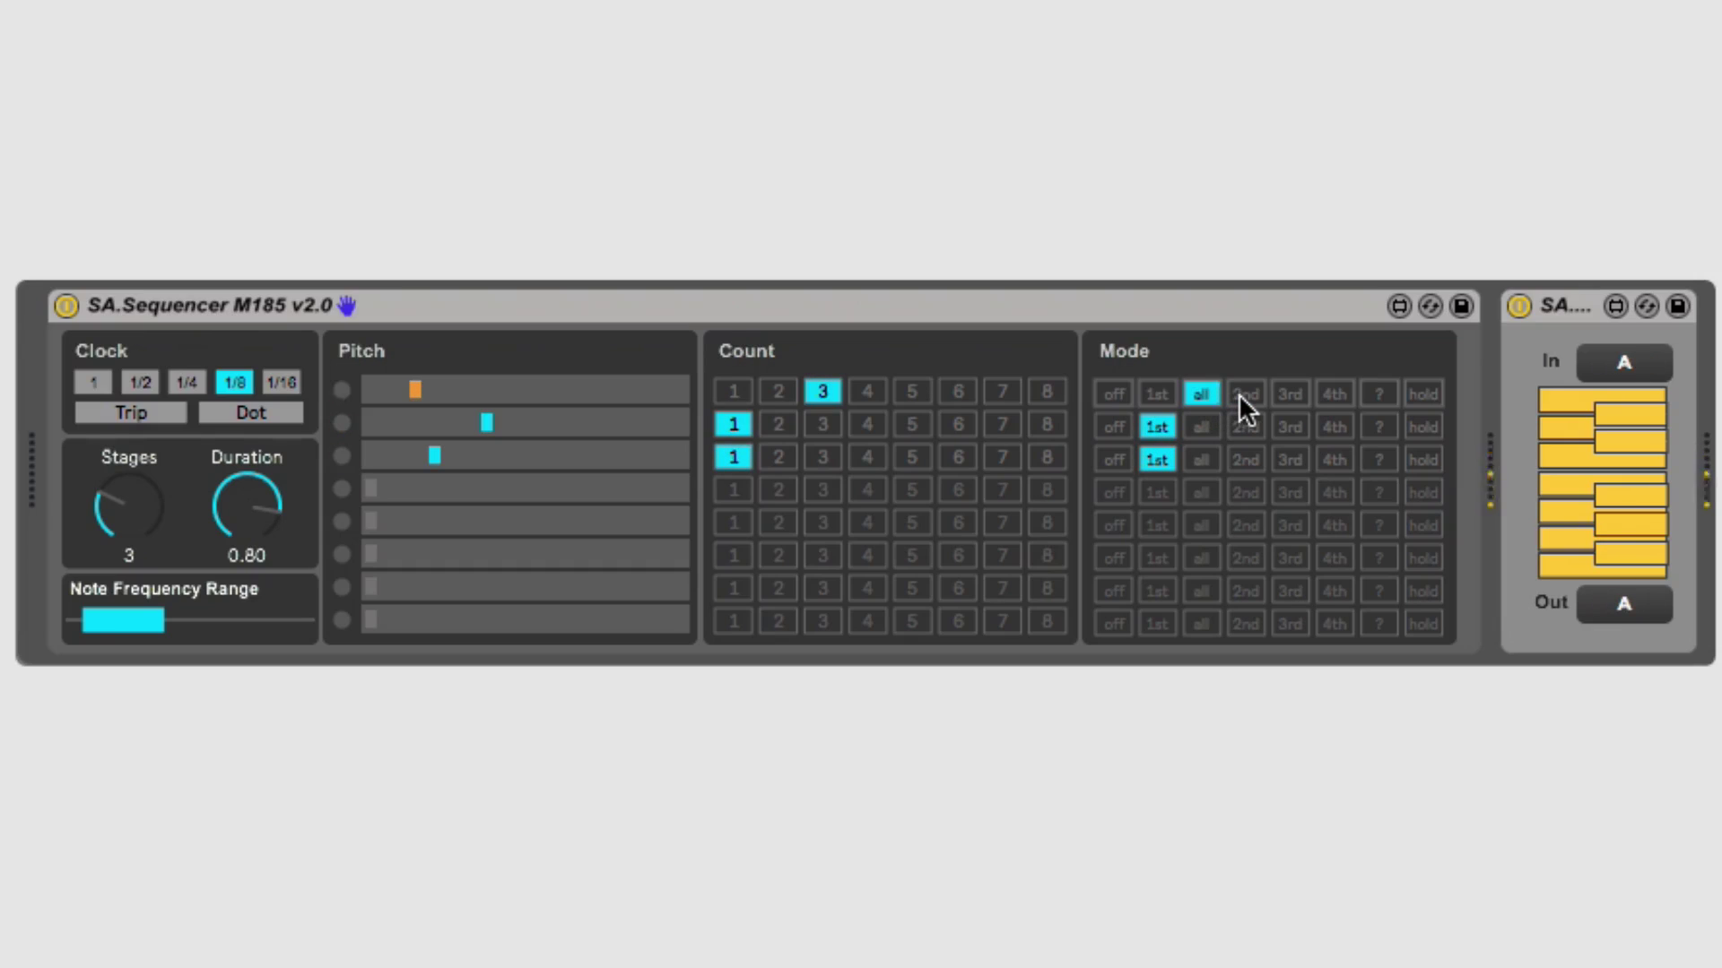
left_click(1239, 394)
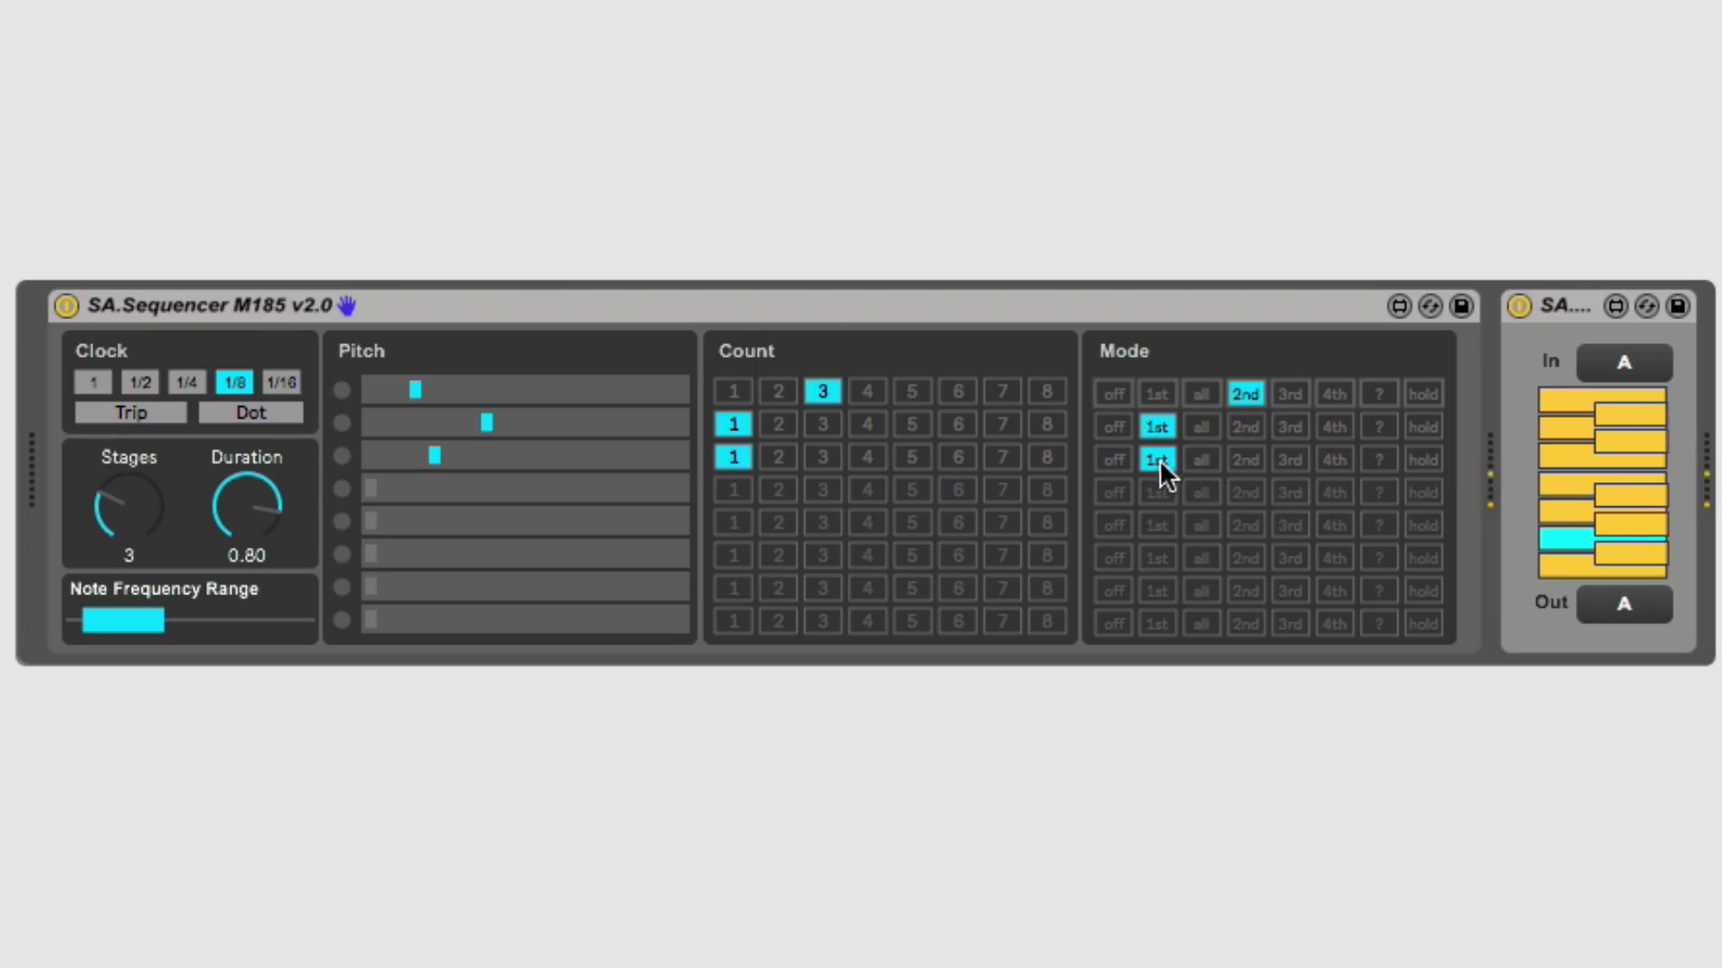
Try stage 1's Mode options off, all, 2nd, 3rd, ? and hold, then settle on 1st
left_click(1126, 389)
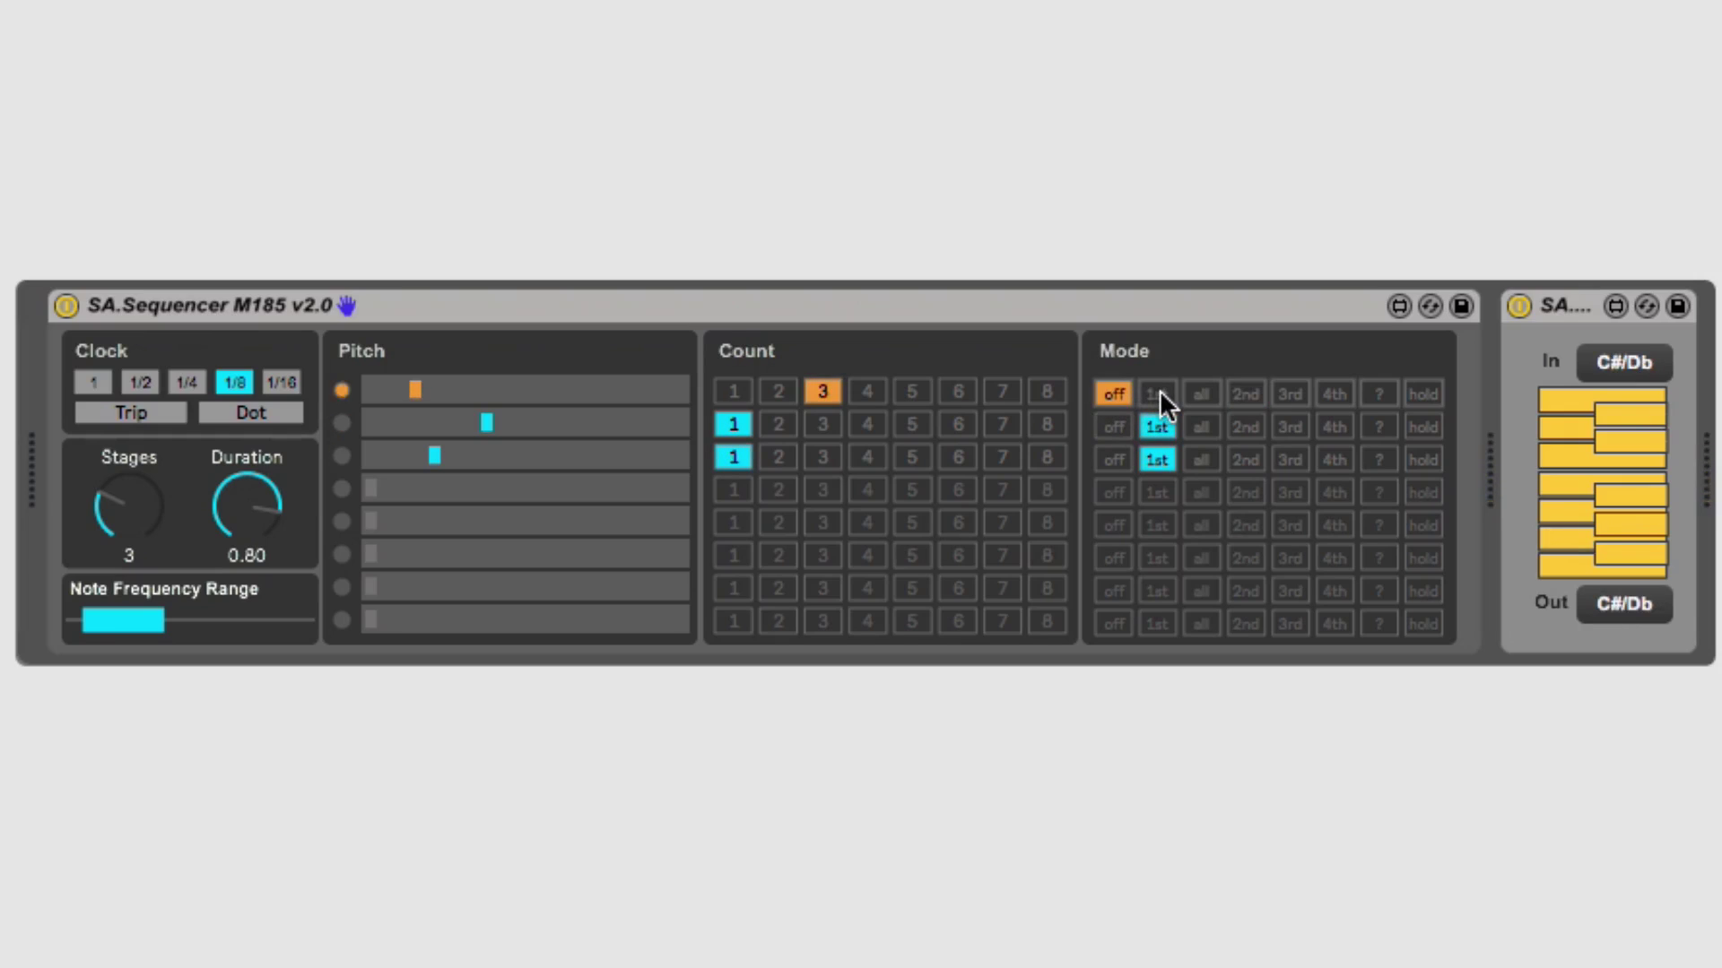
left_click(1160, 391)
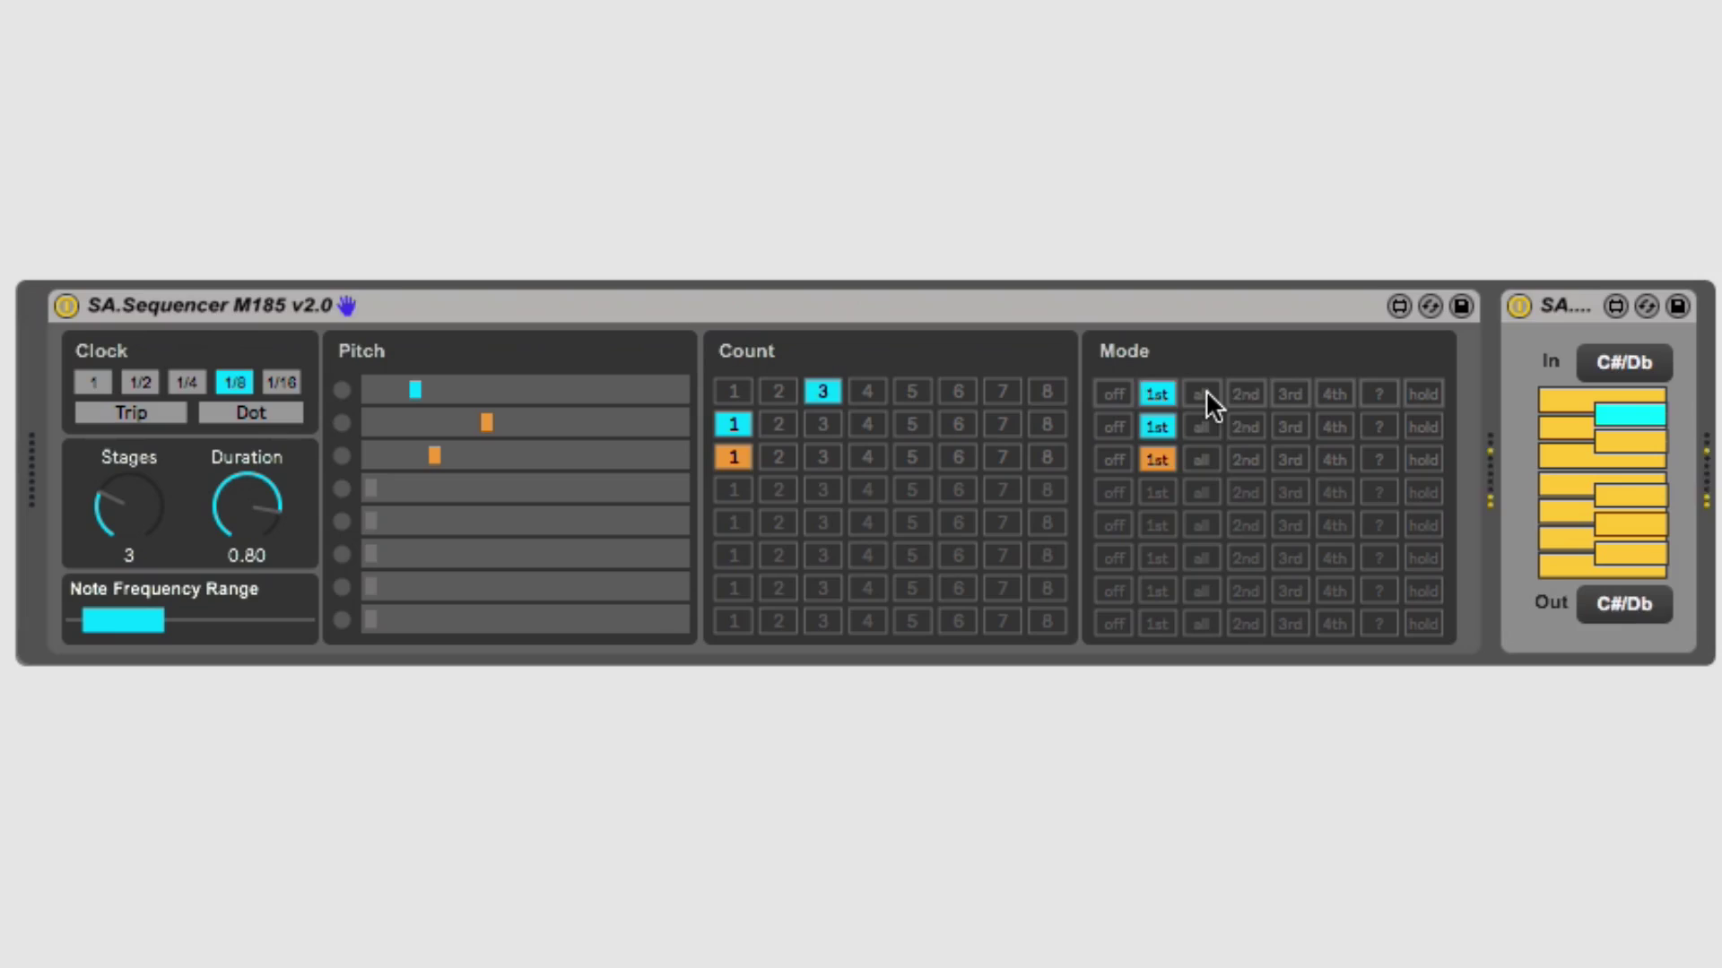
left_click(1203, 393)
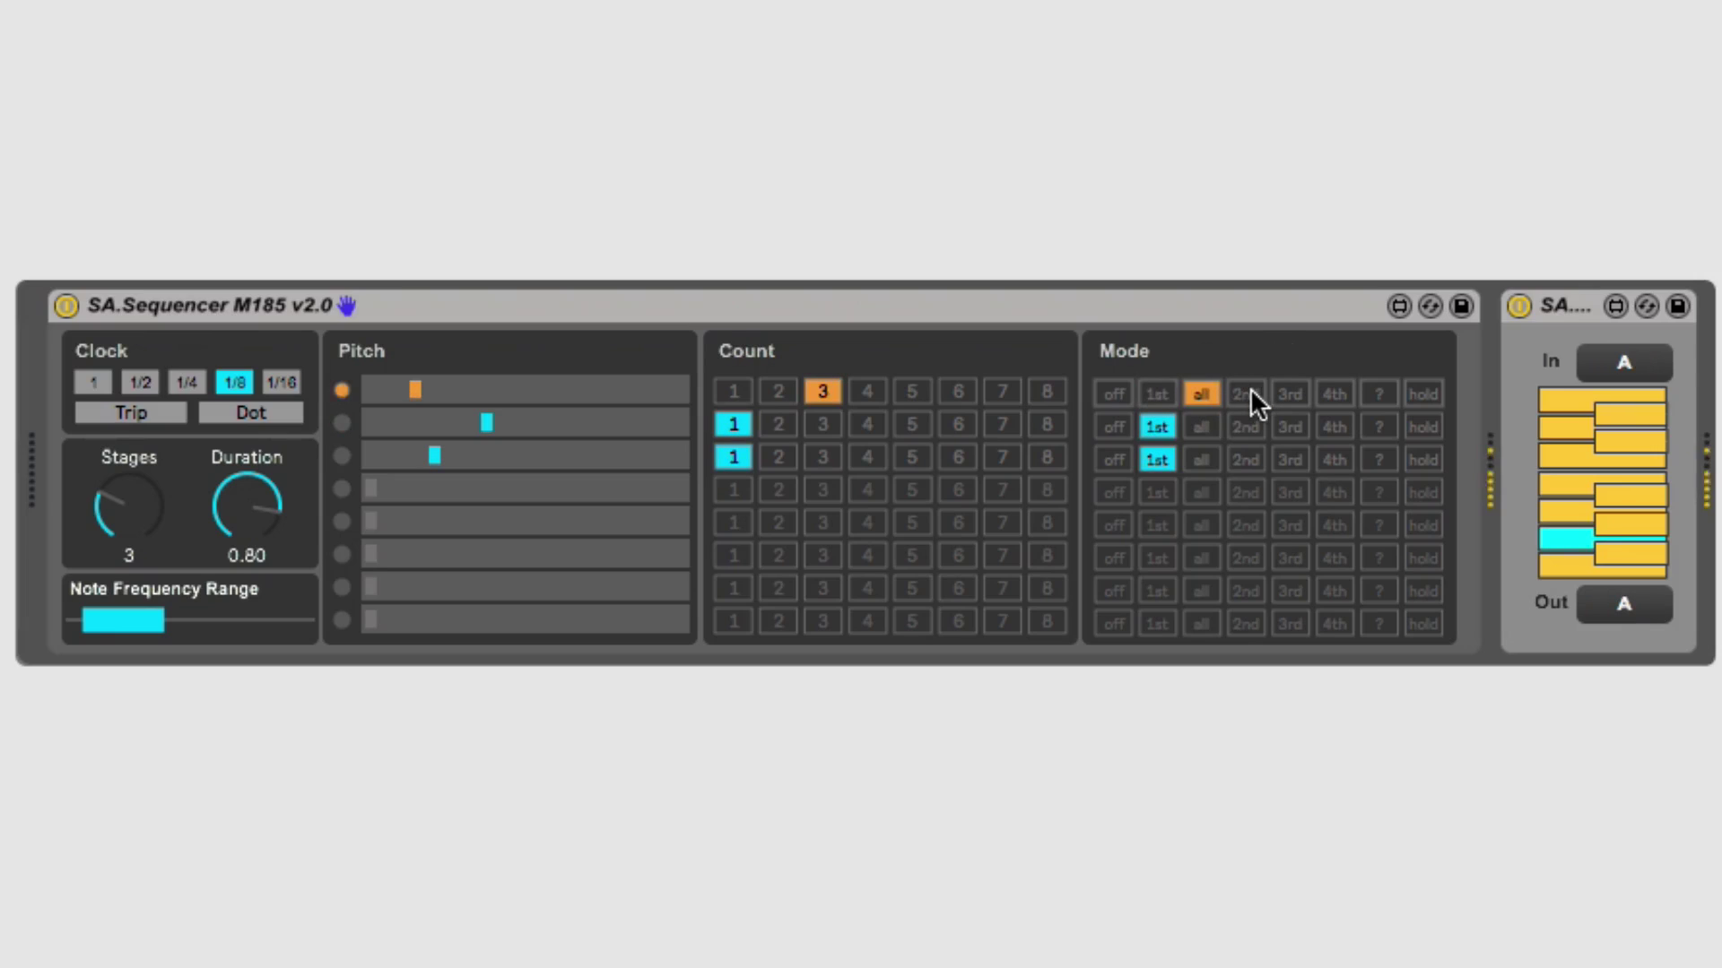
left_click(1249, 391)
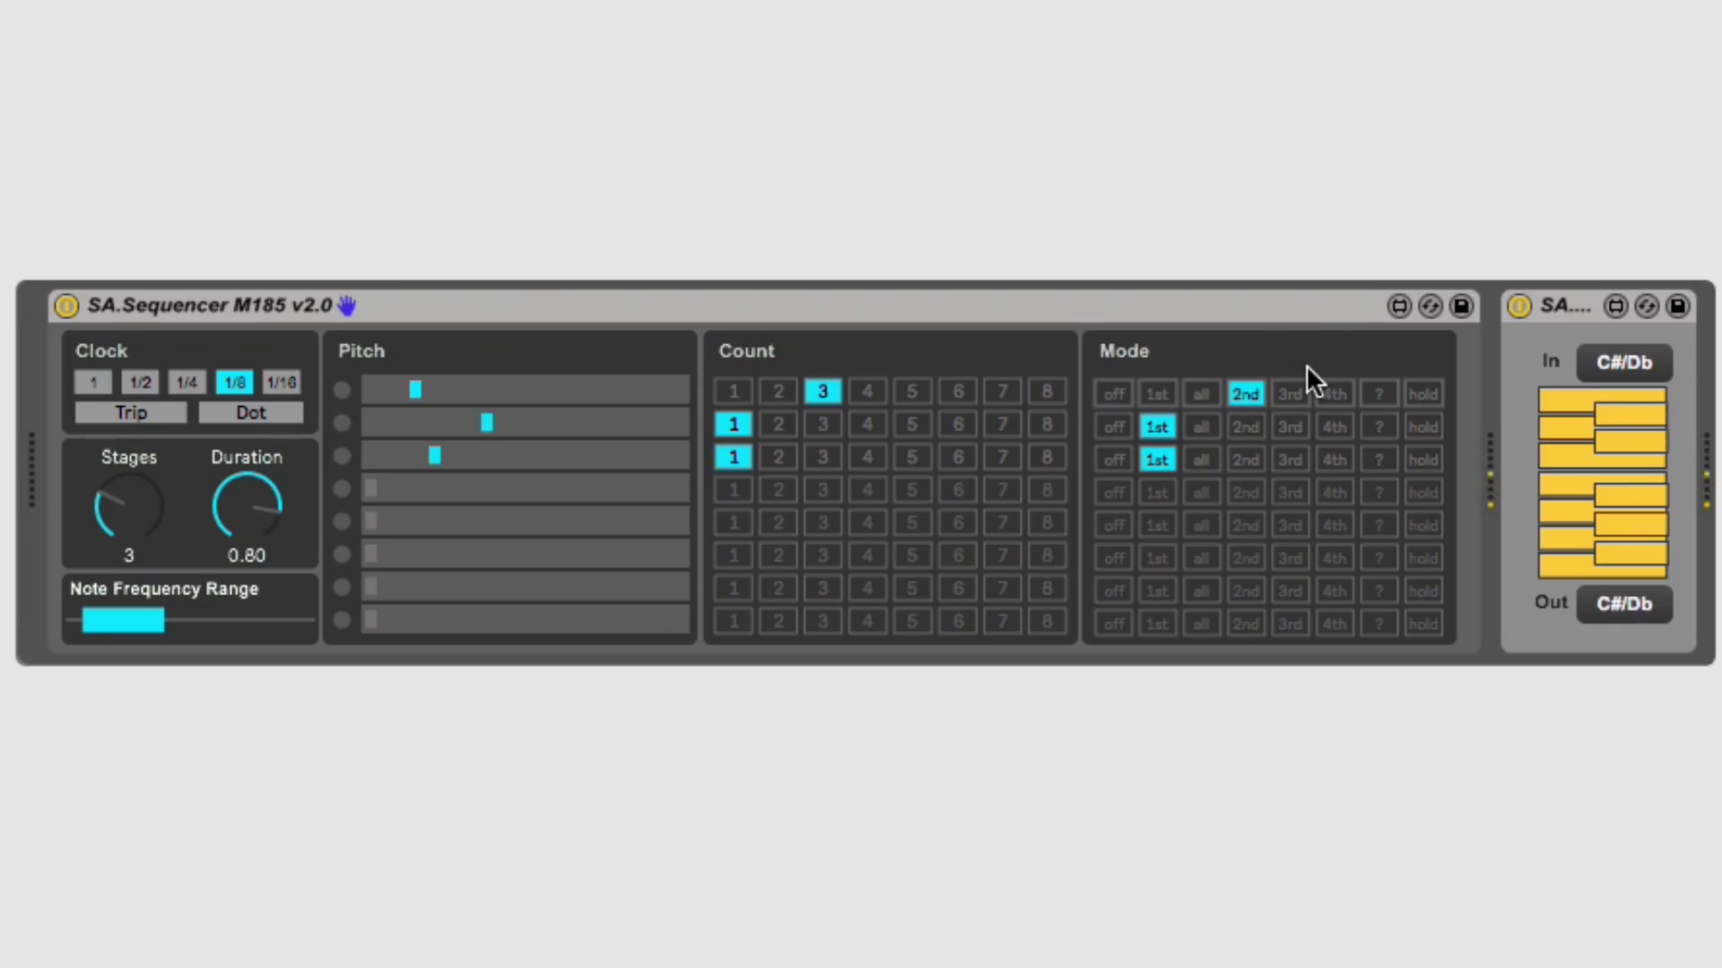
left_click(1292, 390)
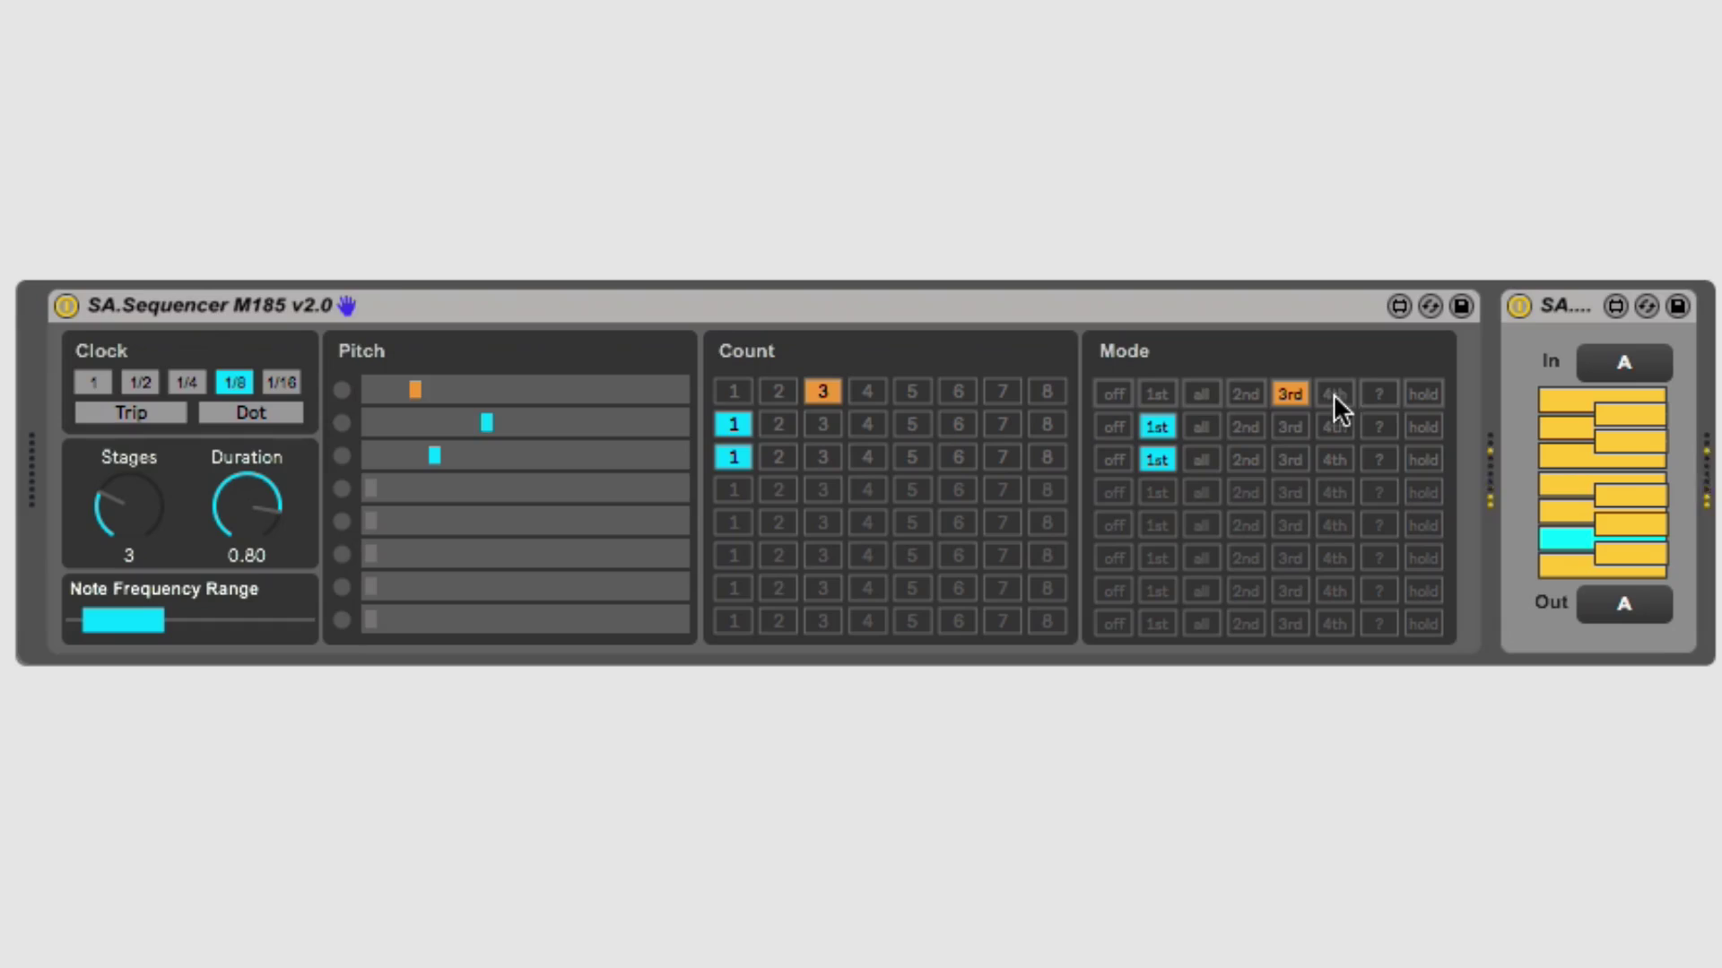
left_click(1381, 393)
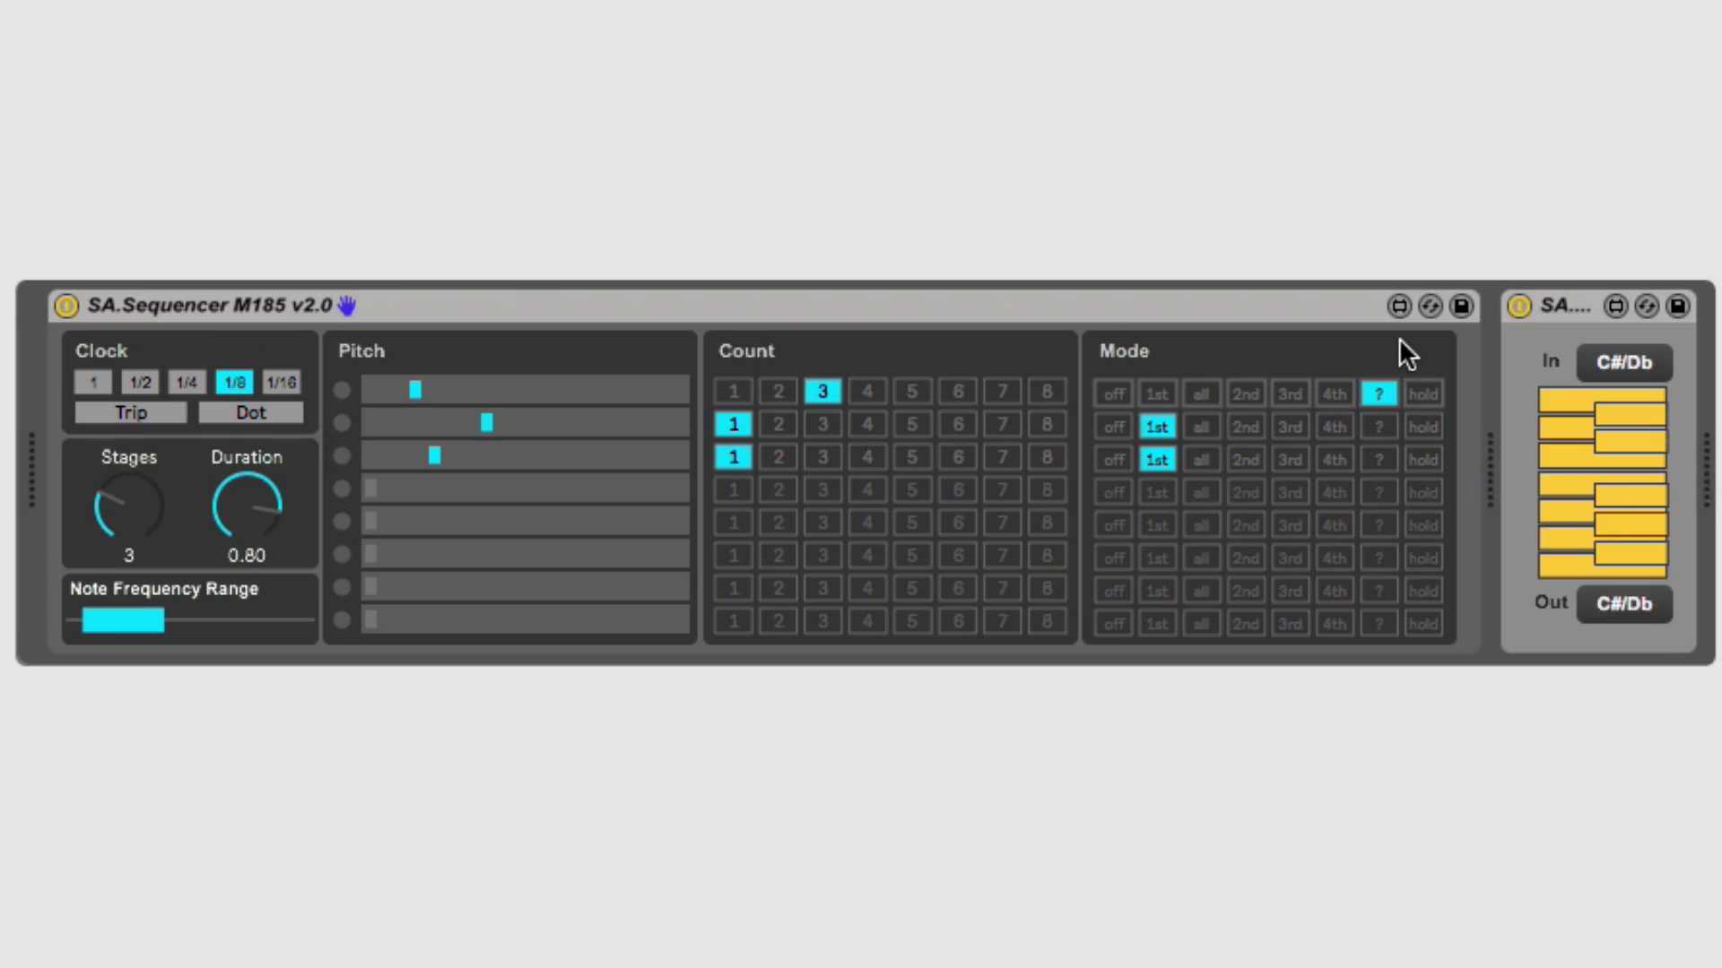
left_click(1426, 394)
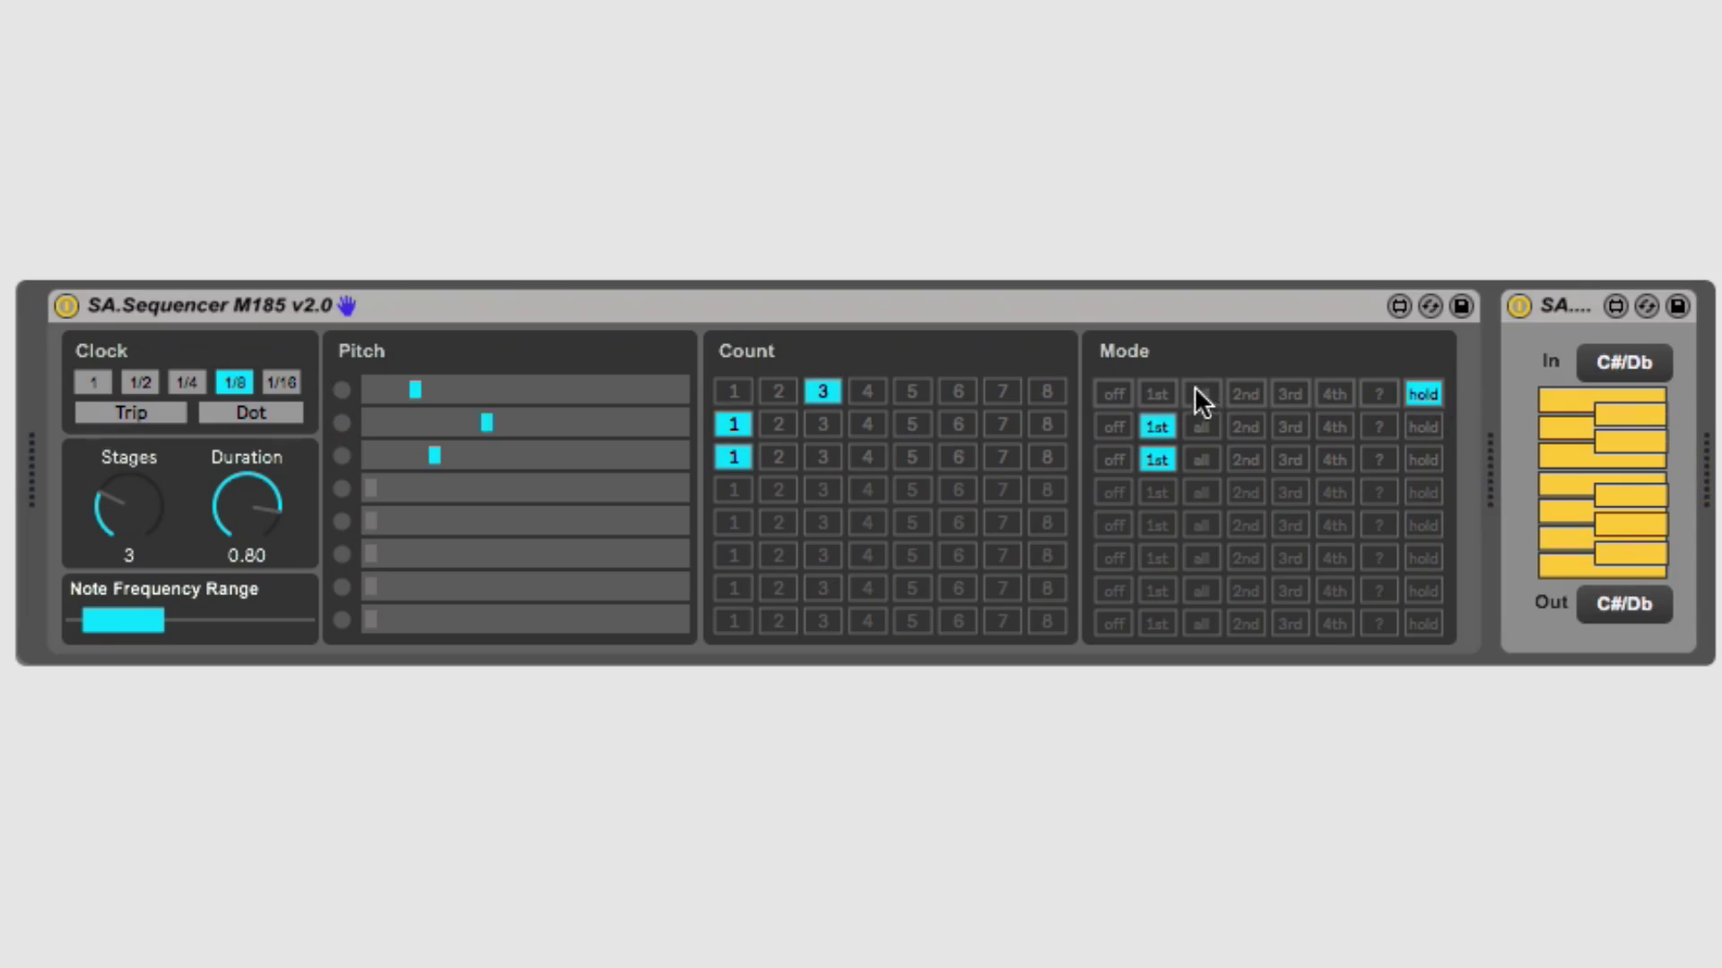
left_click(1160, 393)
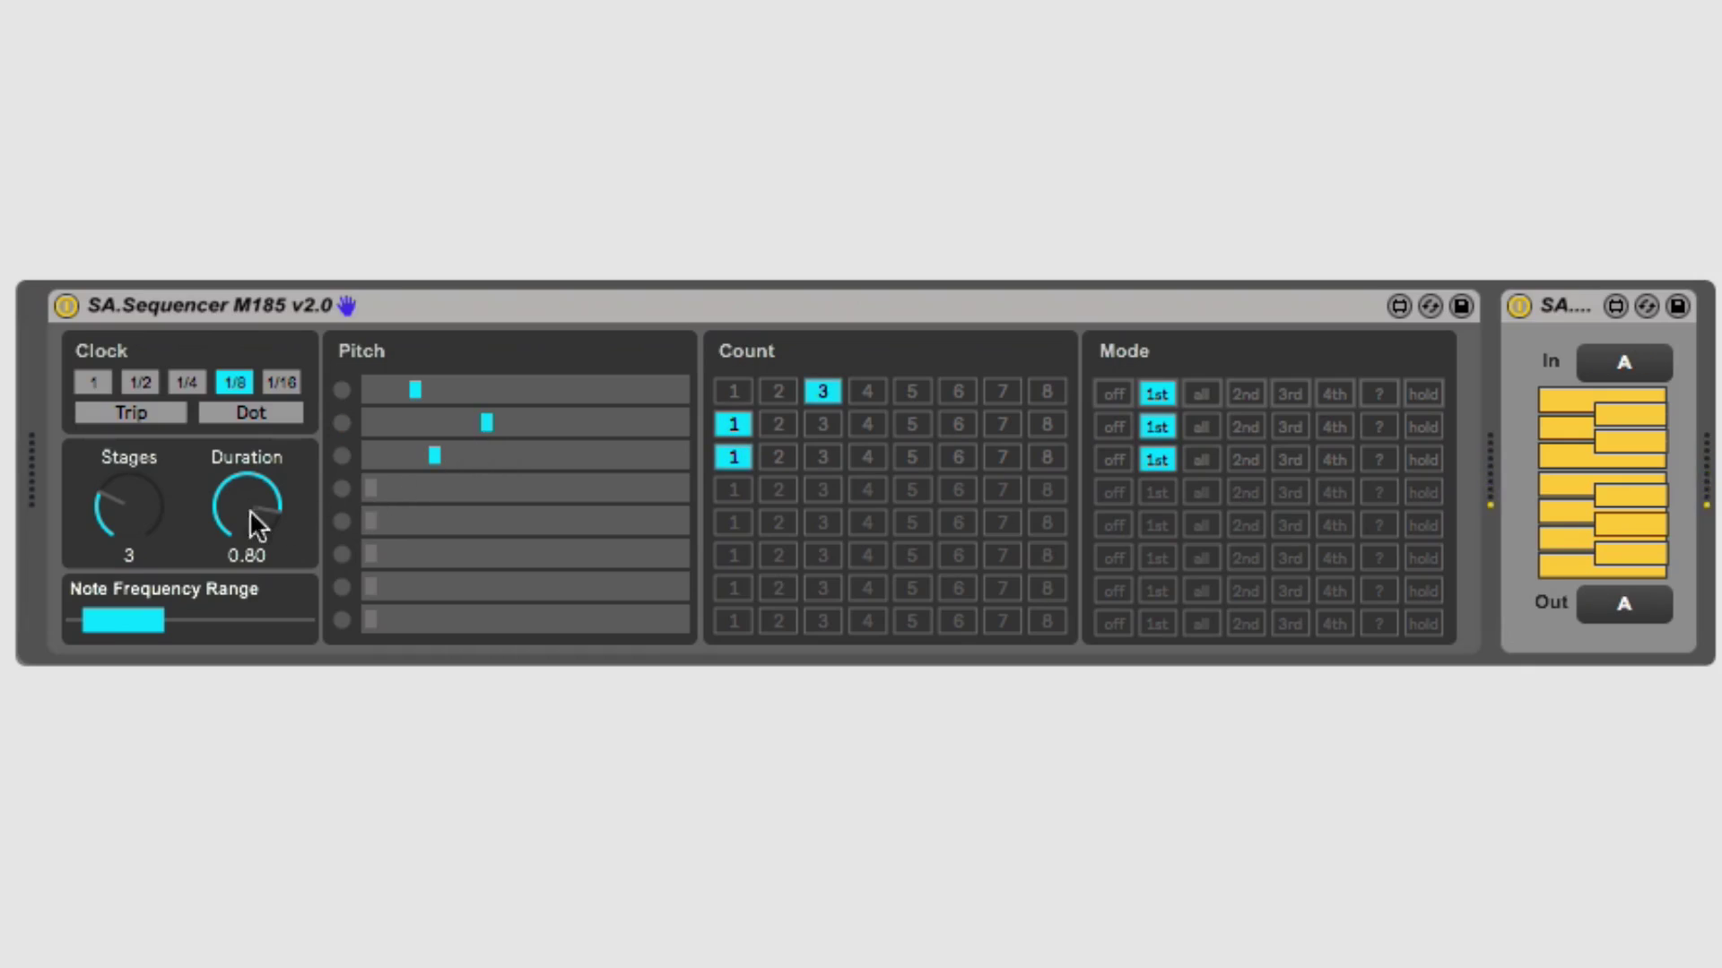
Set stage 2 to Count 2 and Mode 2nd, and stage 3 to Count 4 and Mode all
left_click(781, 424)
left_click(868, 458)
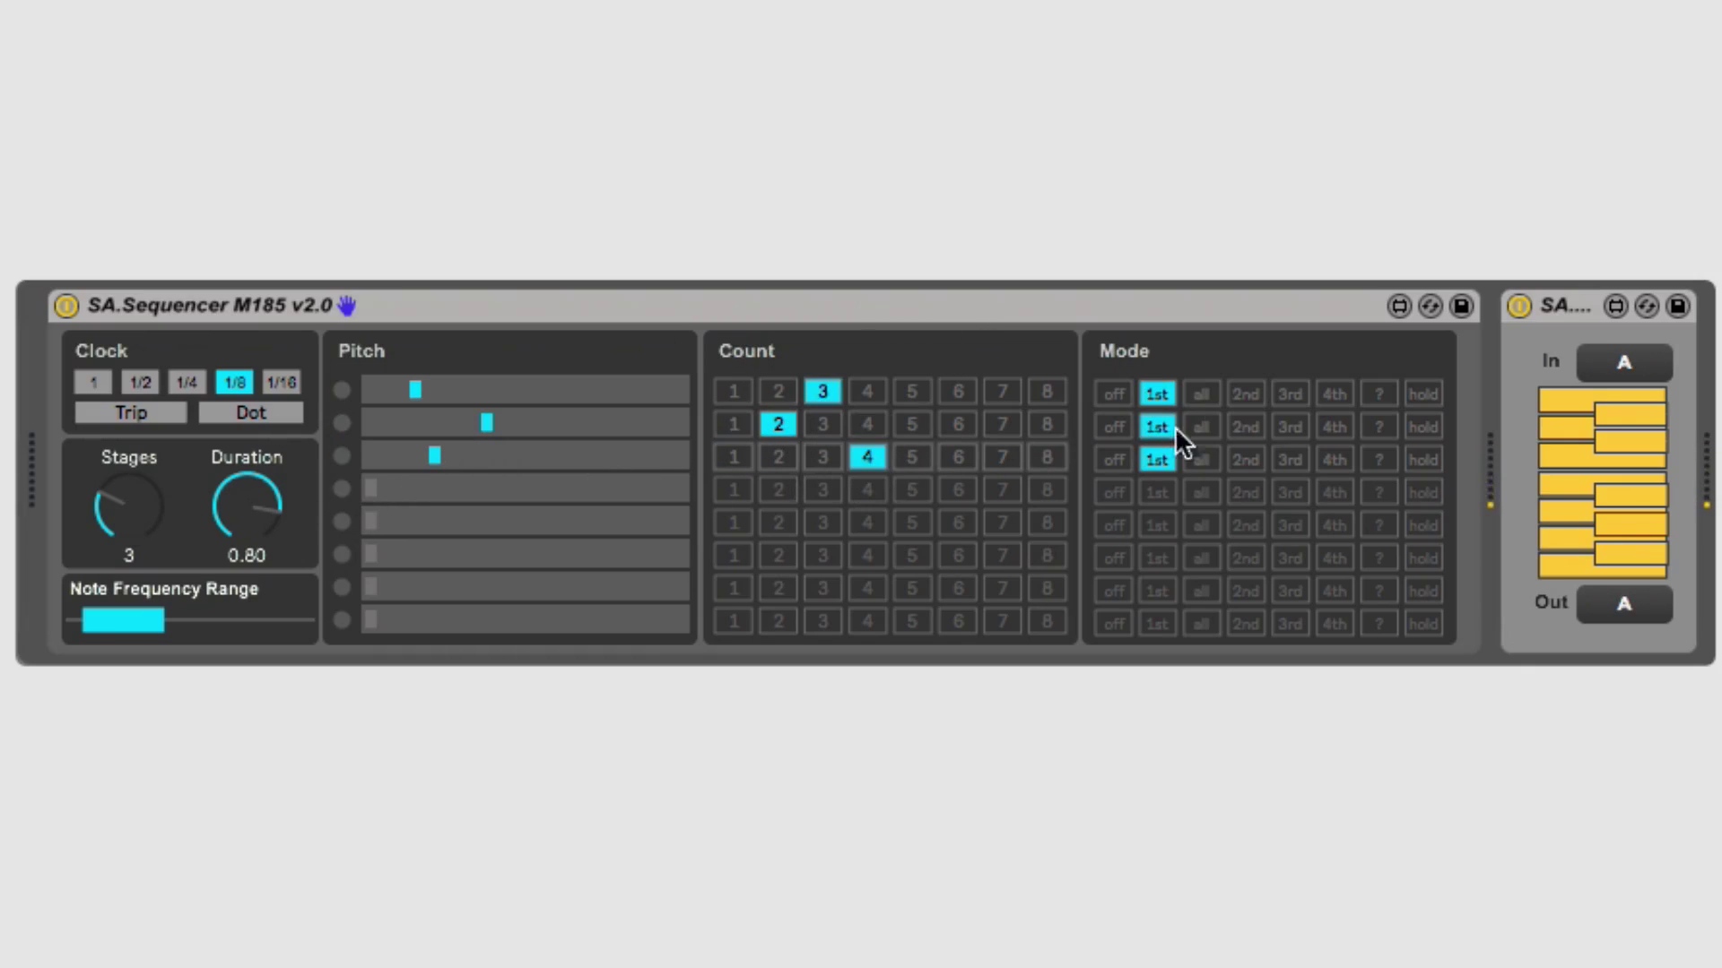
left_click(1247, 426)
left_click(1246, 458)
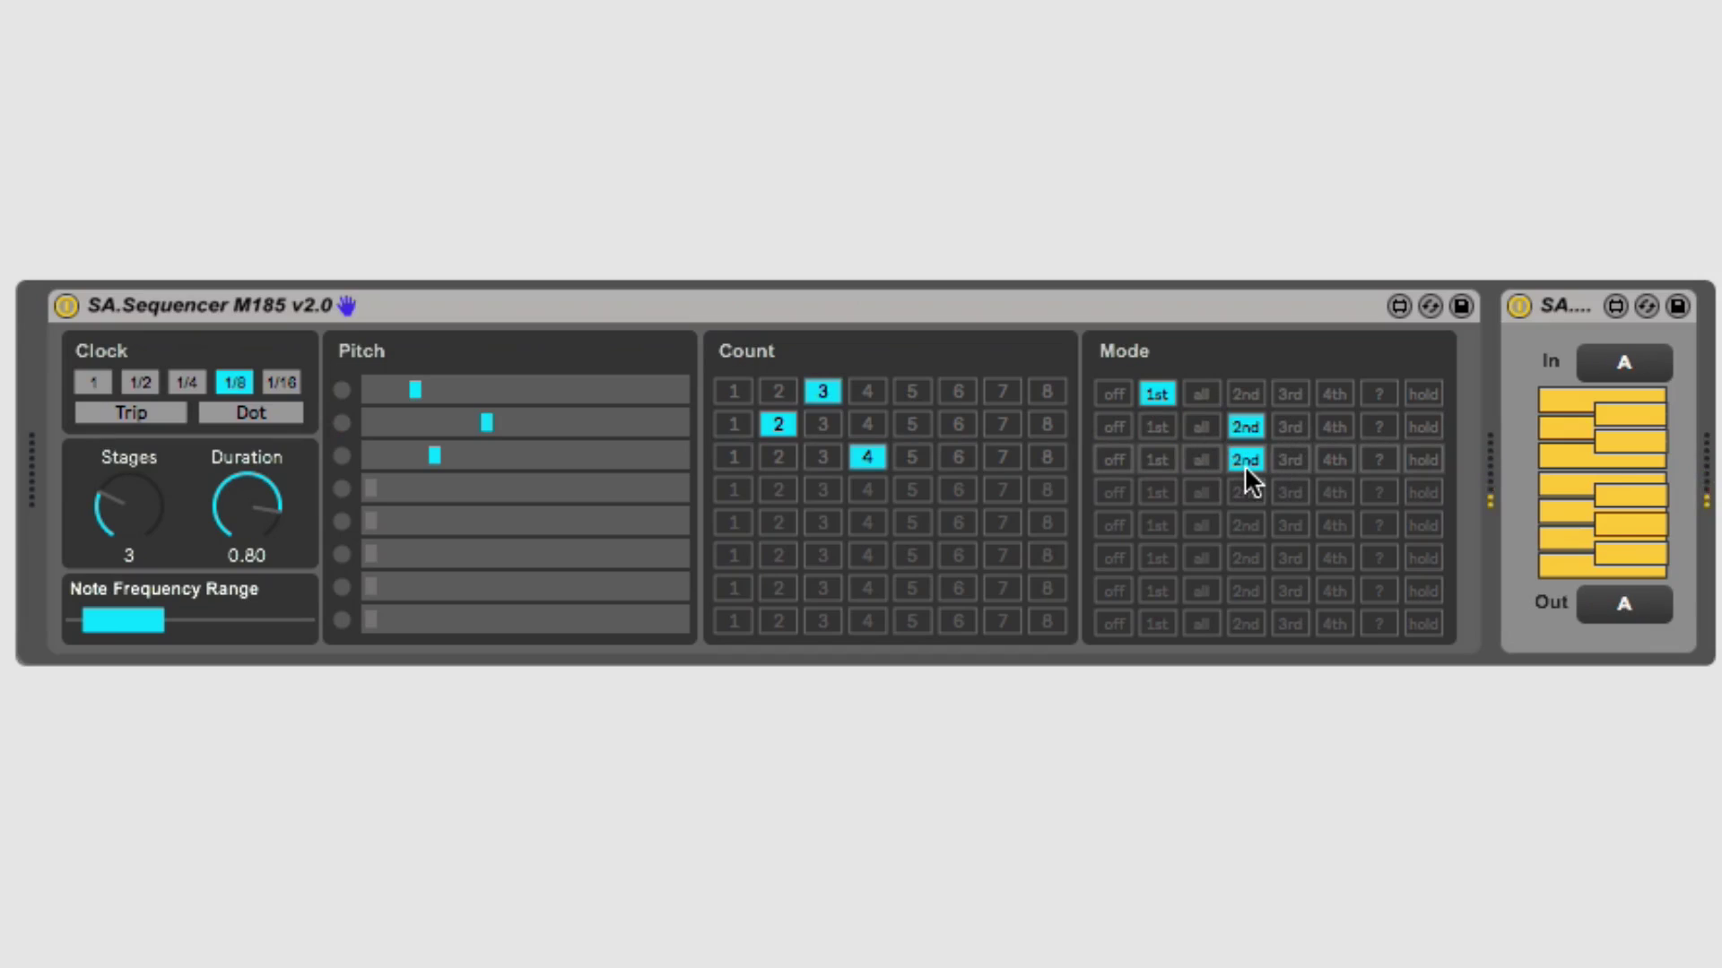
left_click(1200, 458)
Increase Stages to 4 and give stage four a low pitch
left_click(130, 492)
left_click_drag(129, 492, 136, 460)
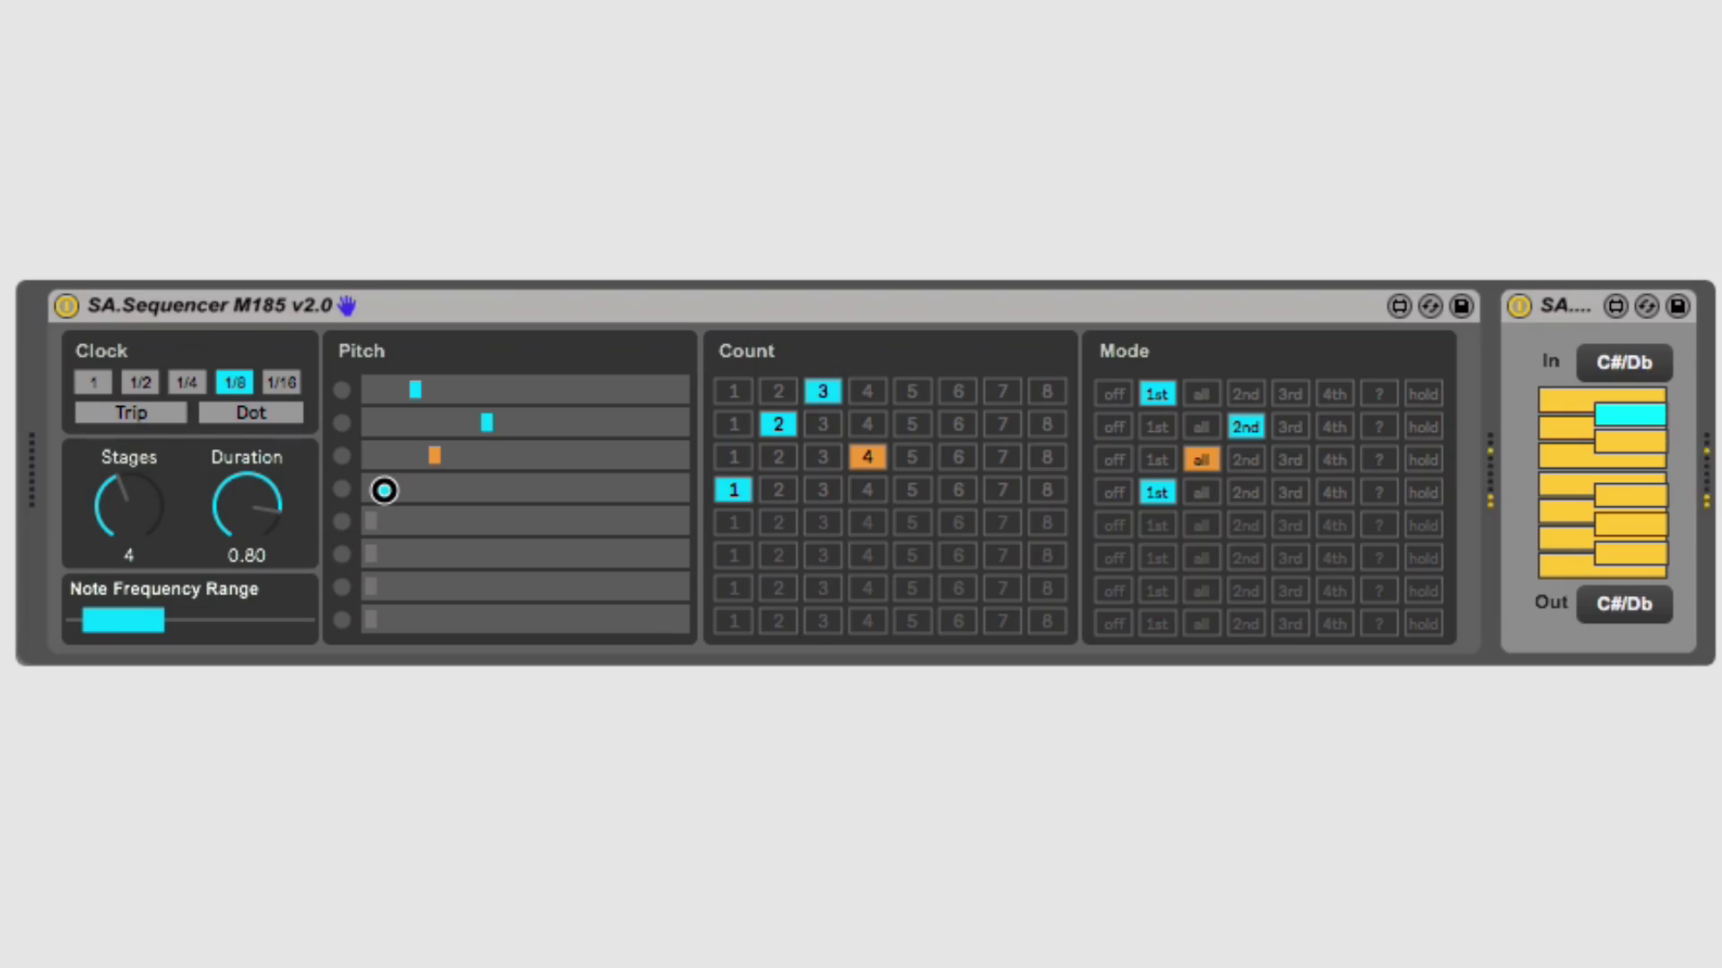
left_click_drag(382, 490, 374, 489)
left_click(372, 488)
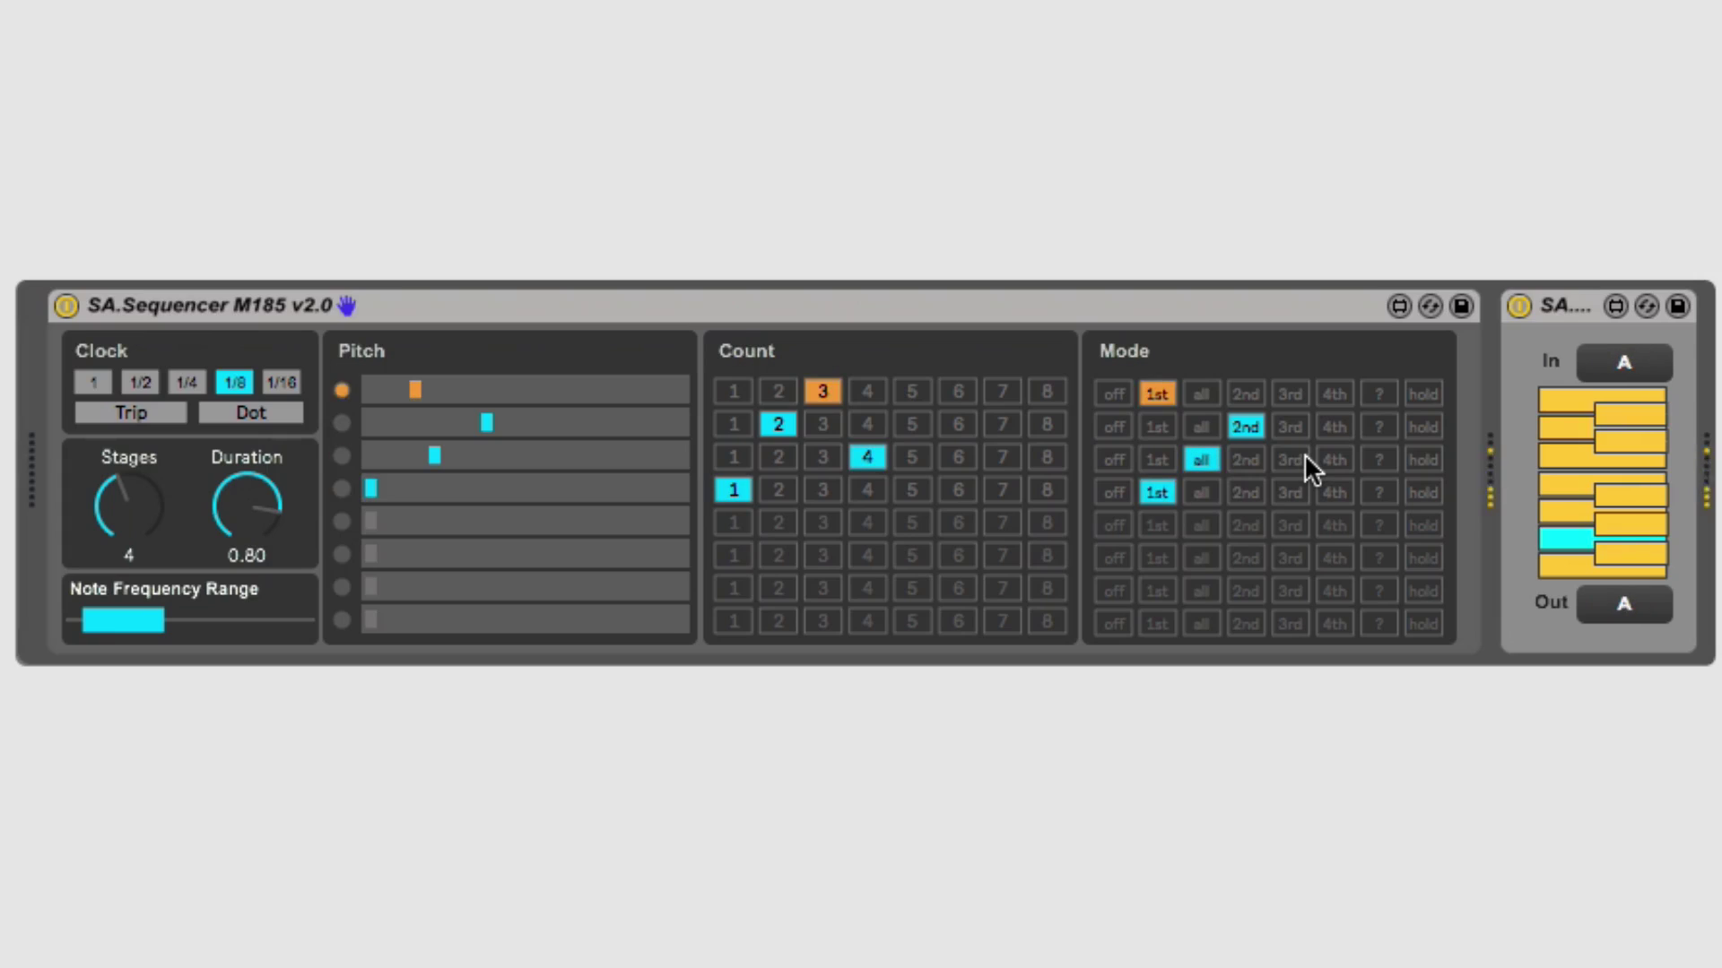
Set stage 3's Count to 3 and its Mode to 3rd
left_click(822, 459)
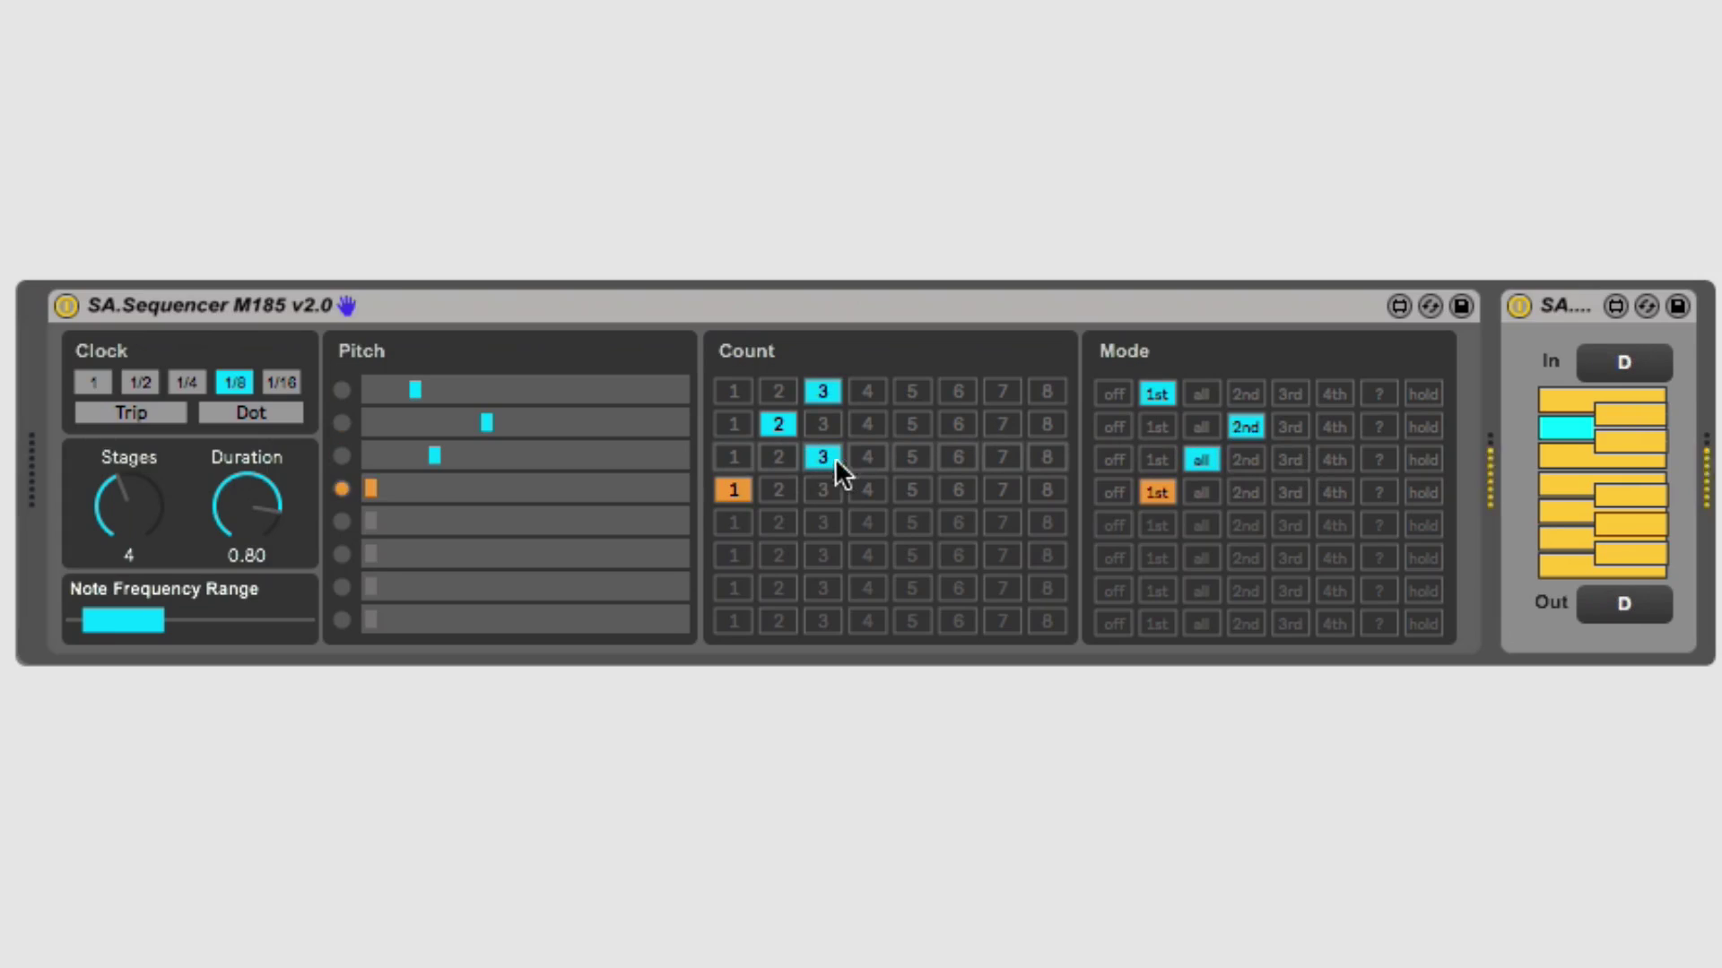
left_click(1249, 462)
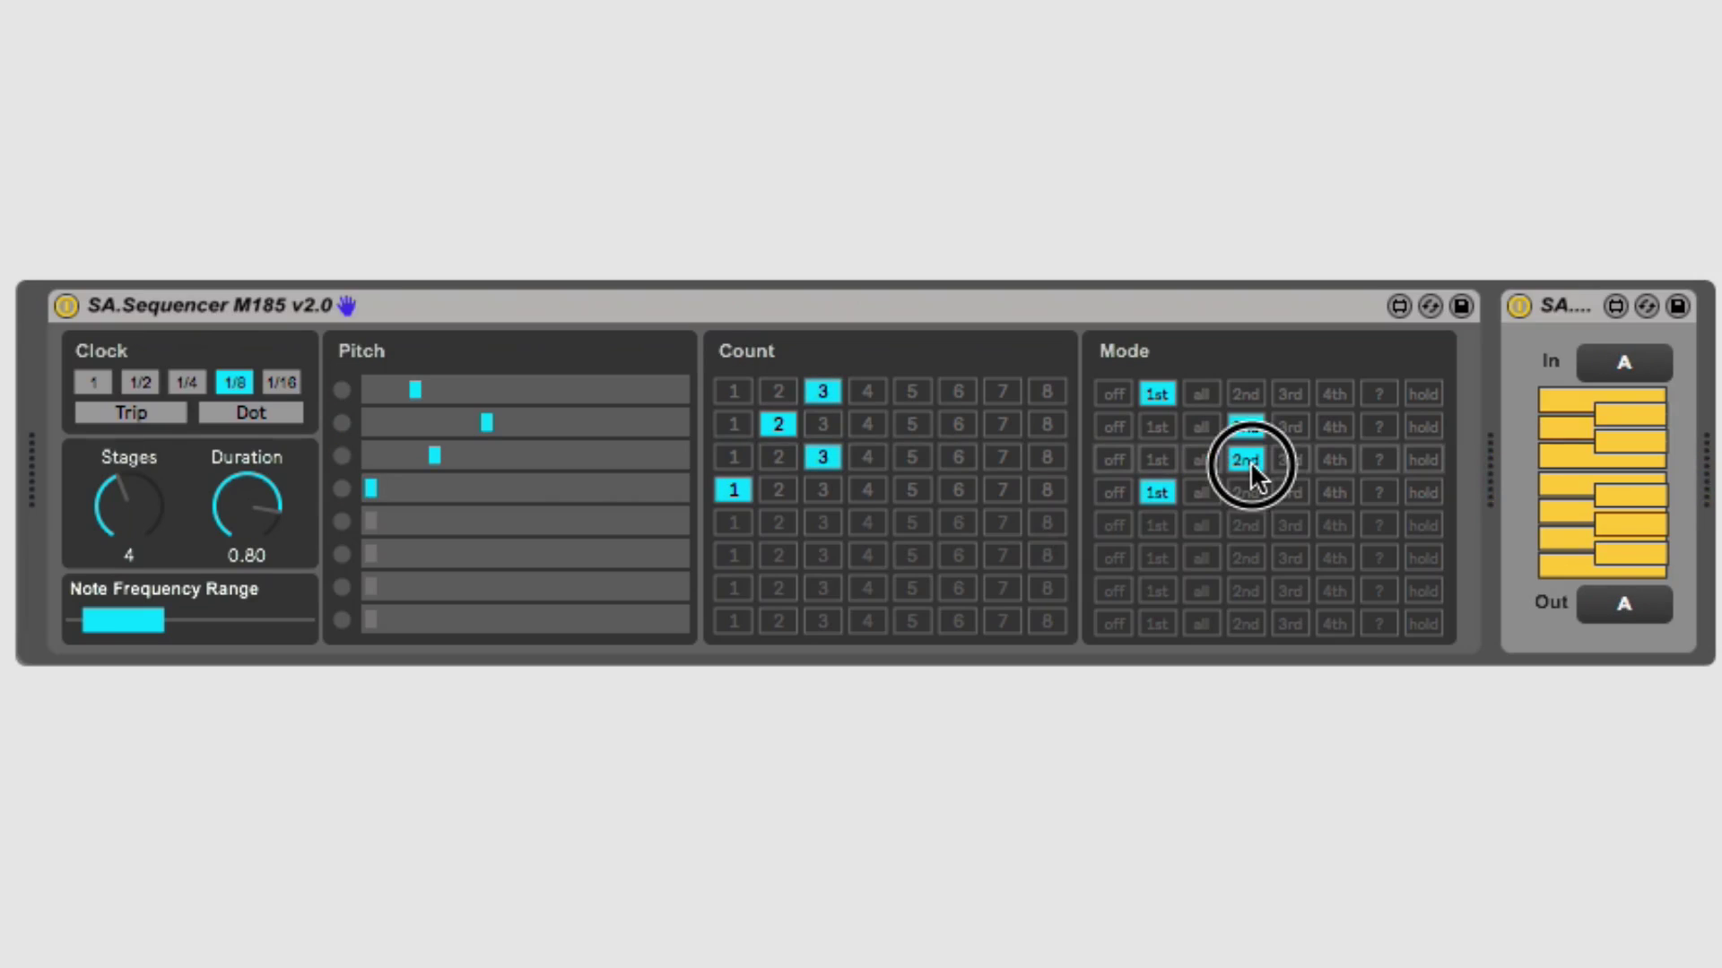
left_click(1287, 459)
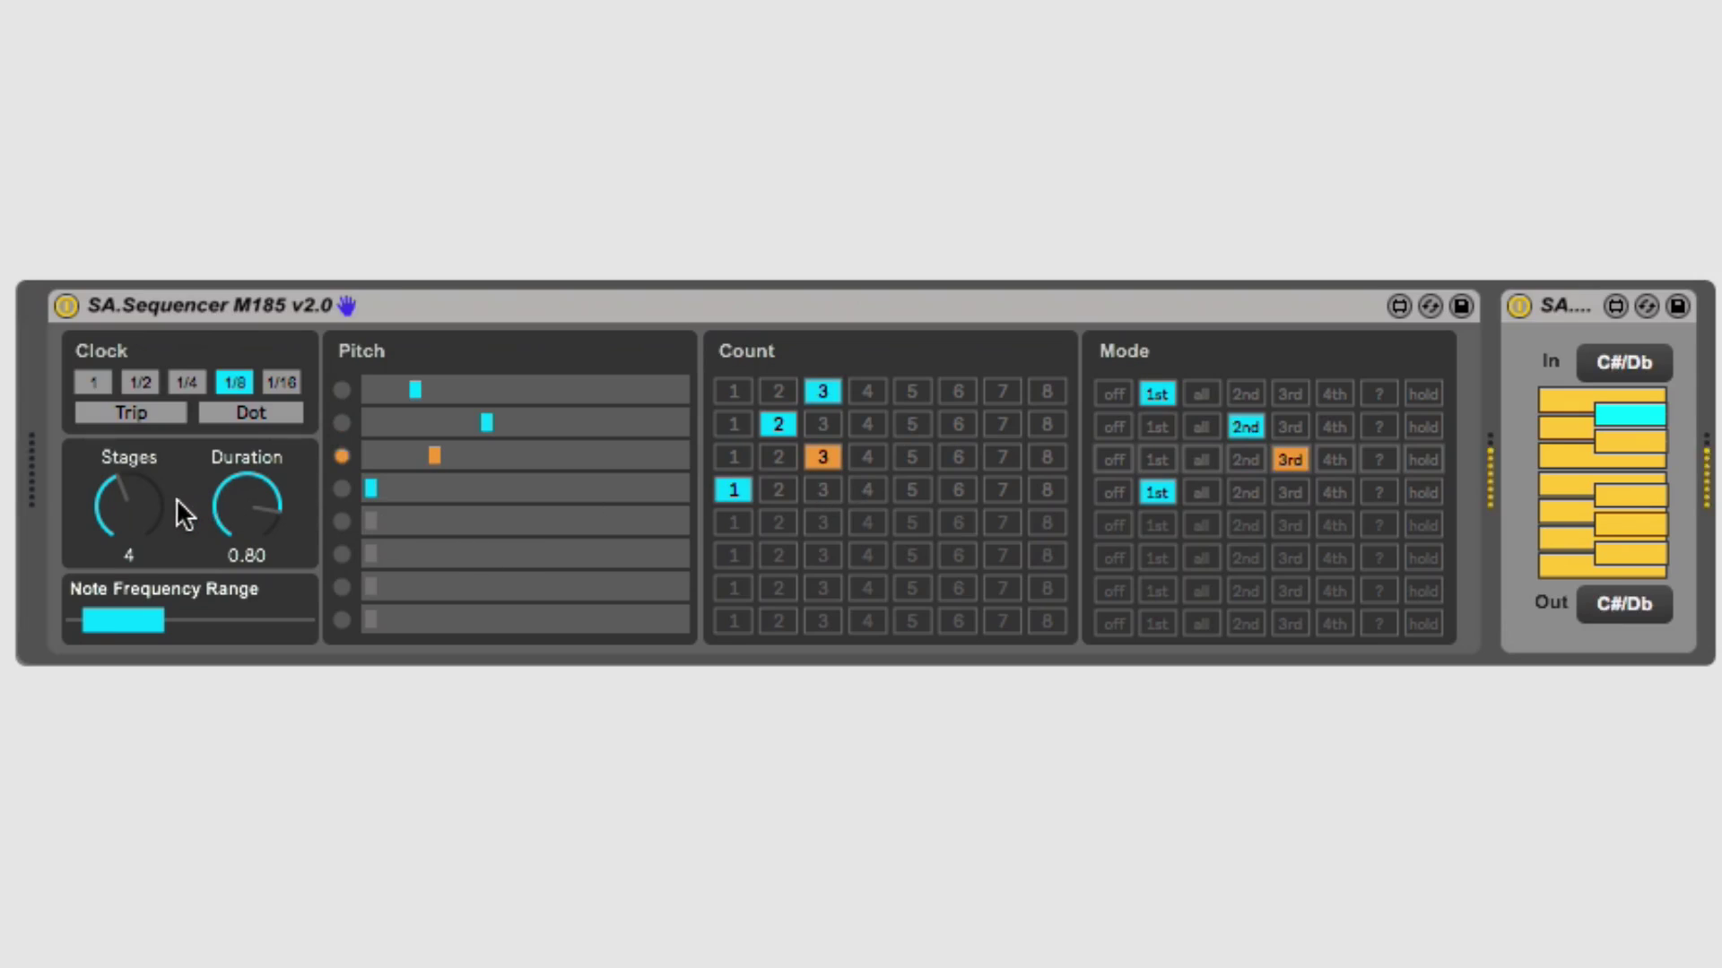
Turn Stages up to 5 and raise stage five's Pitch slider
left_click_drag(129, 473, 127, 464)
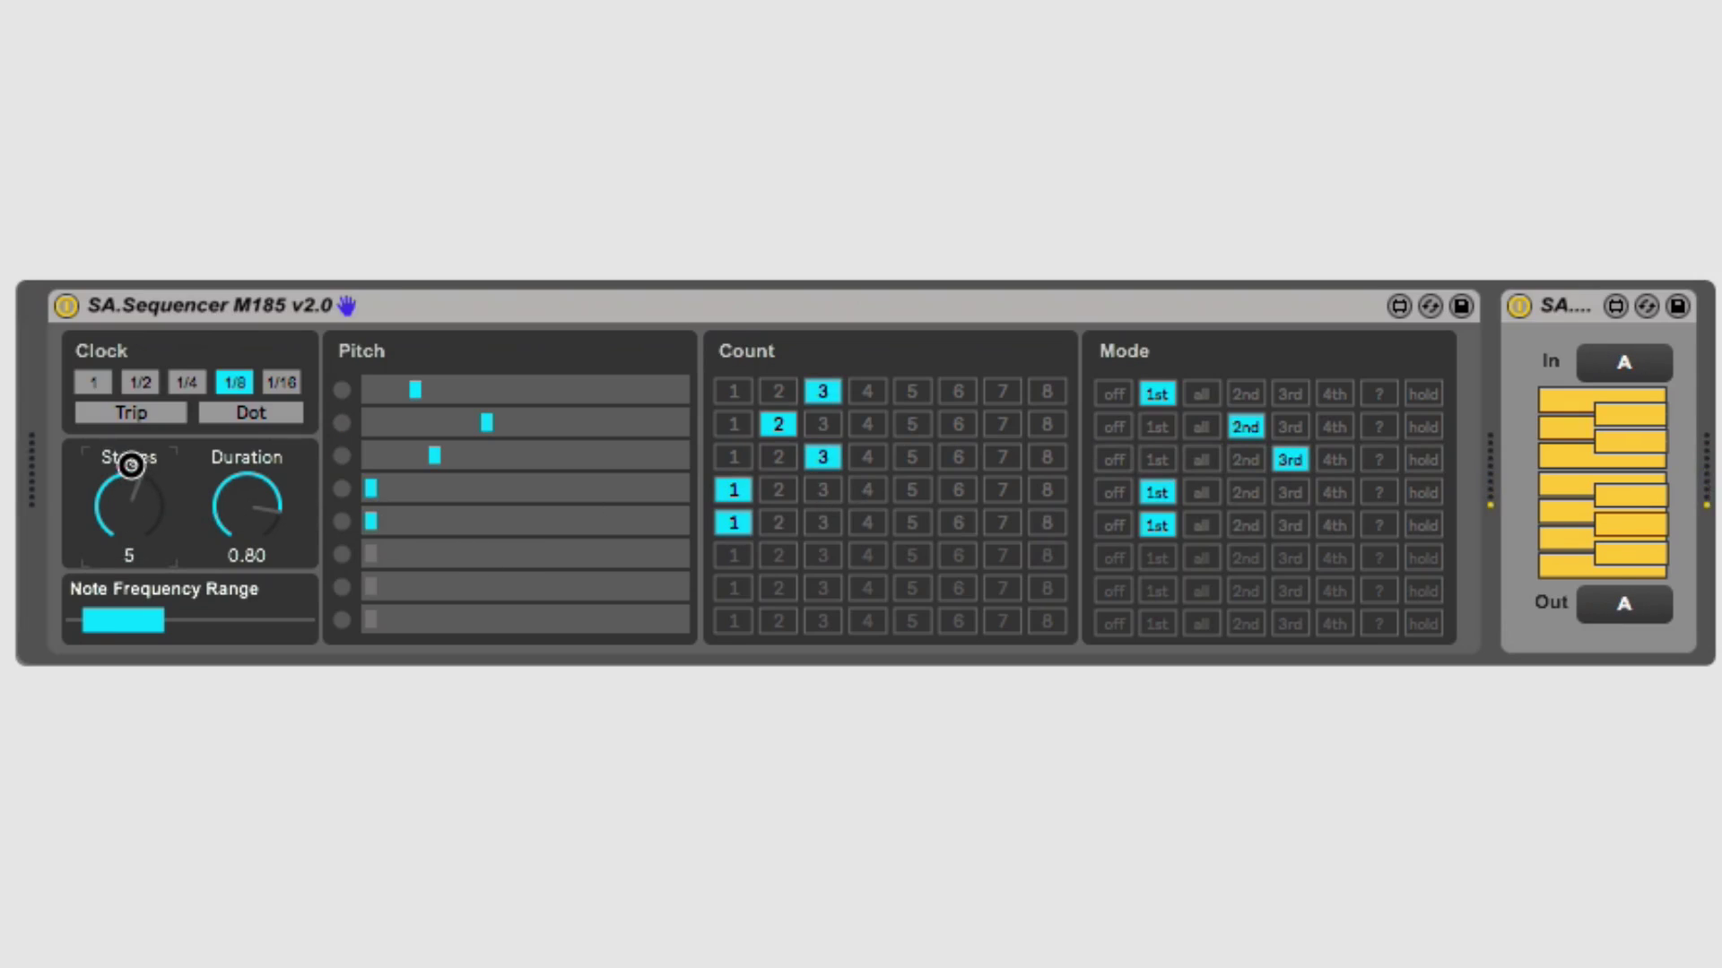
left_click_drag(376, 523, 509, 527)
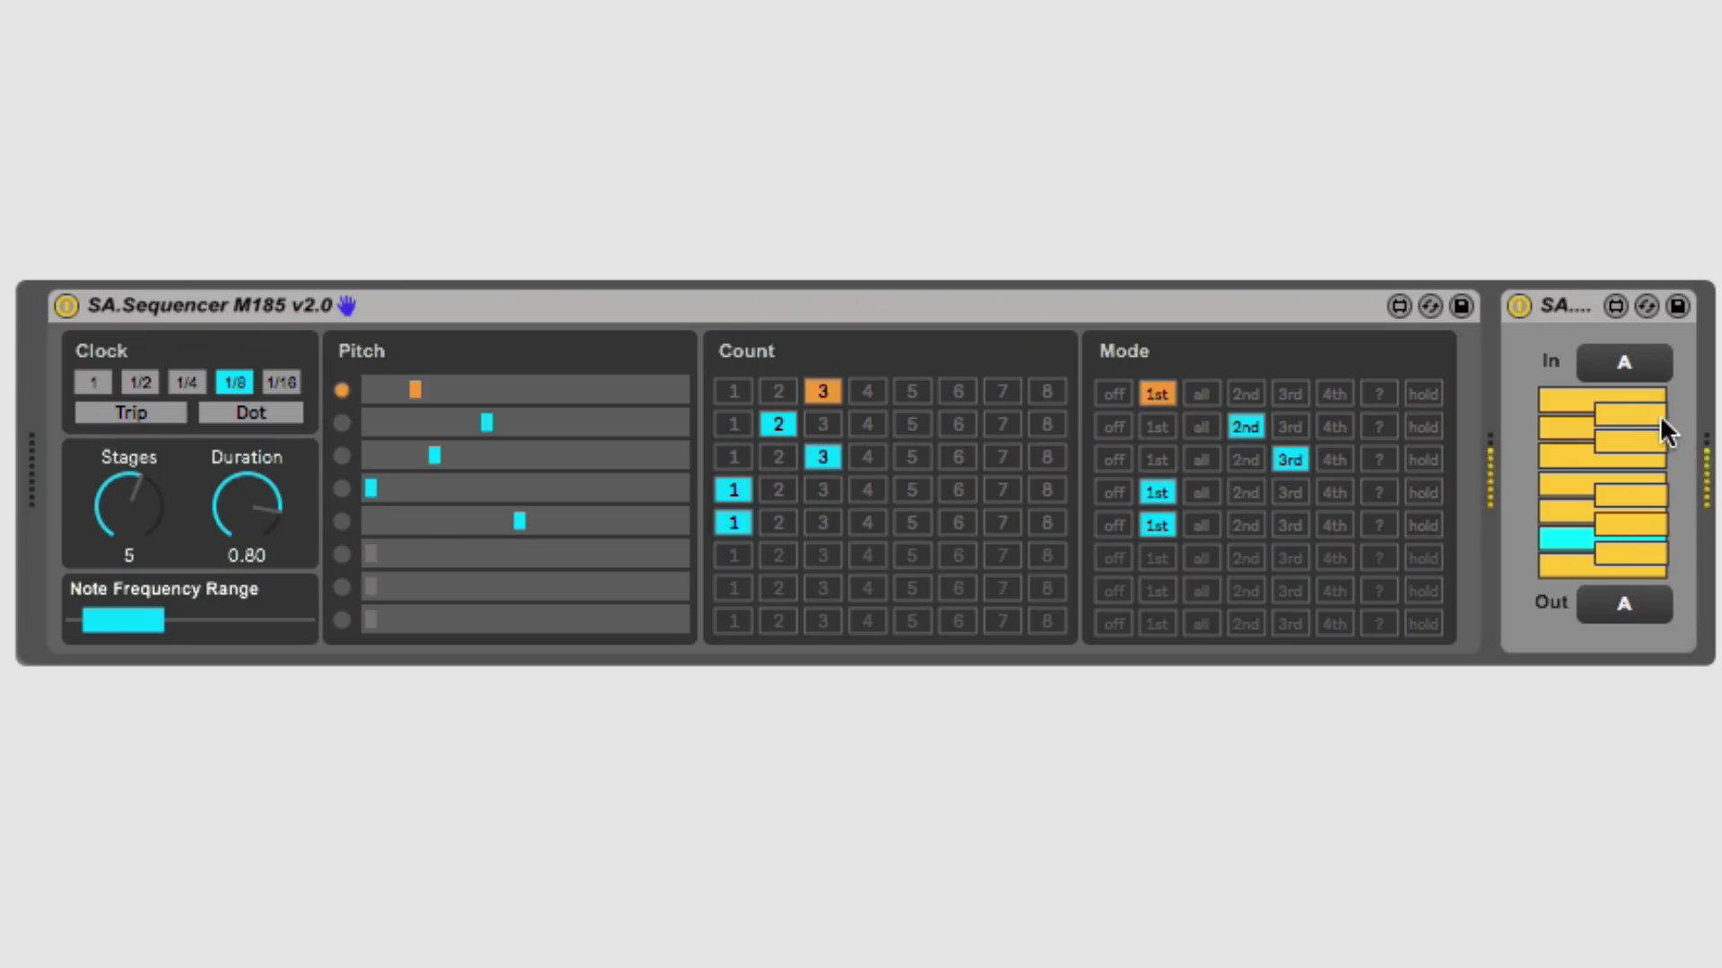
Deselect quantizer keys, including C#/Db, E and F, until only a few notes such as A and D remain
left_click(1647, 436)
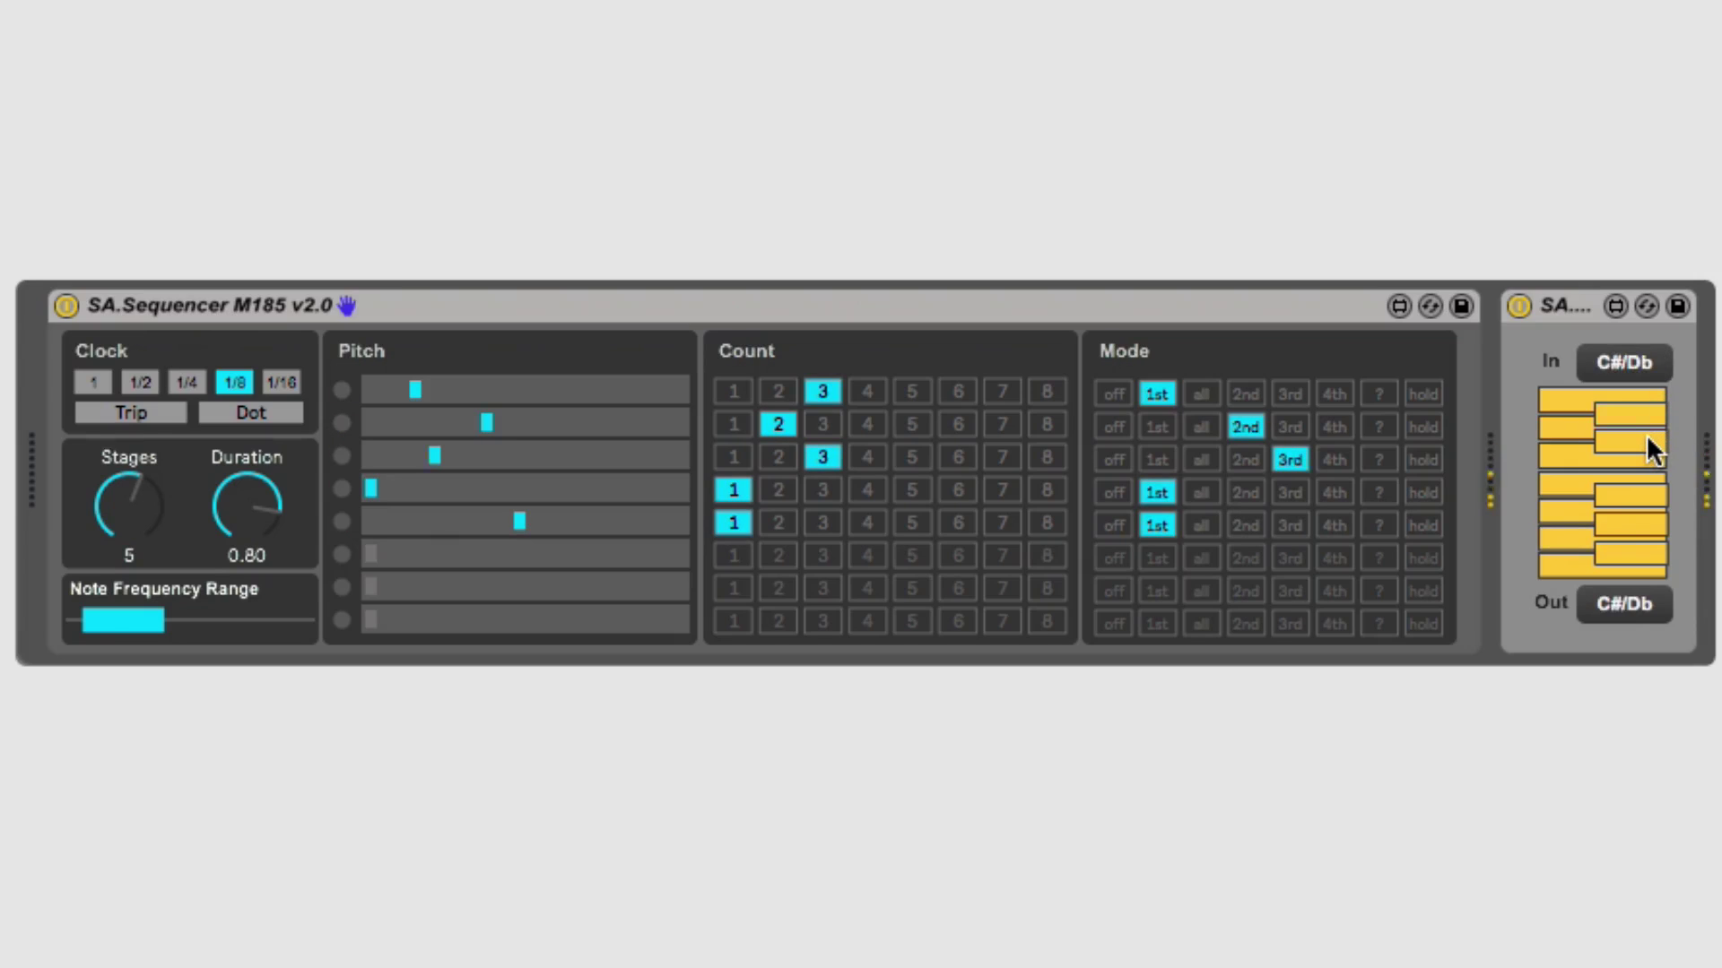
left_click(1648, 440)
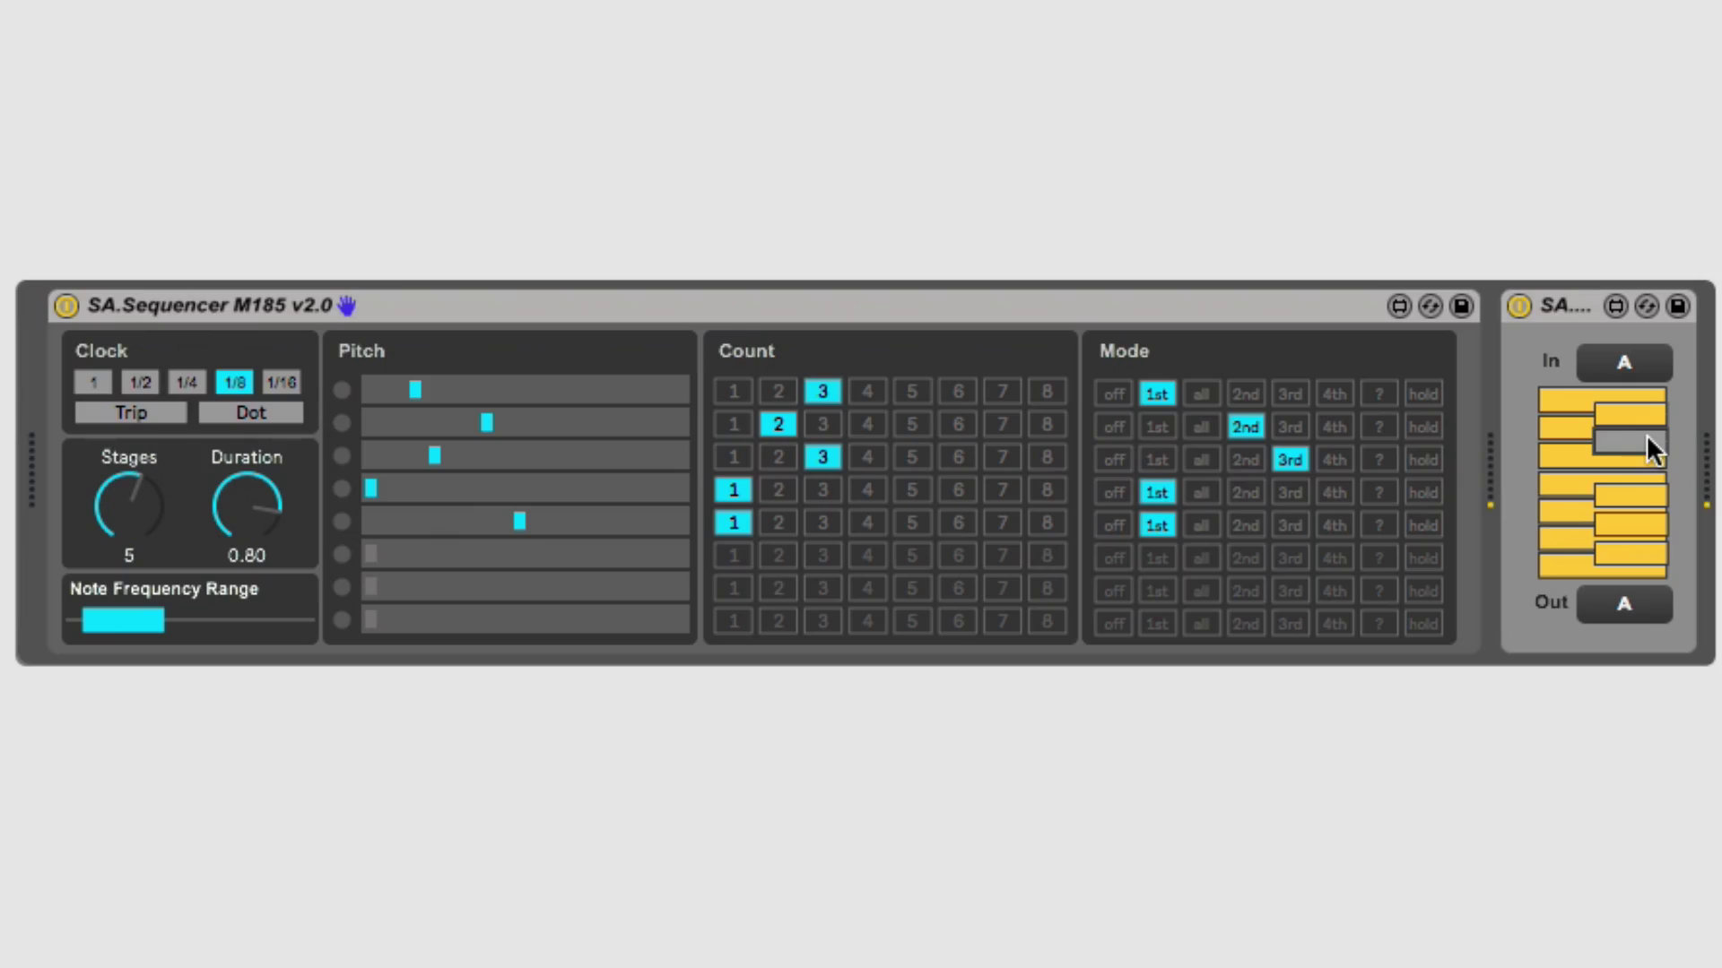
left_click(1582, 454)
left_click(1578, 477)
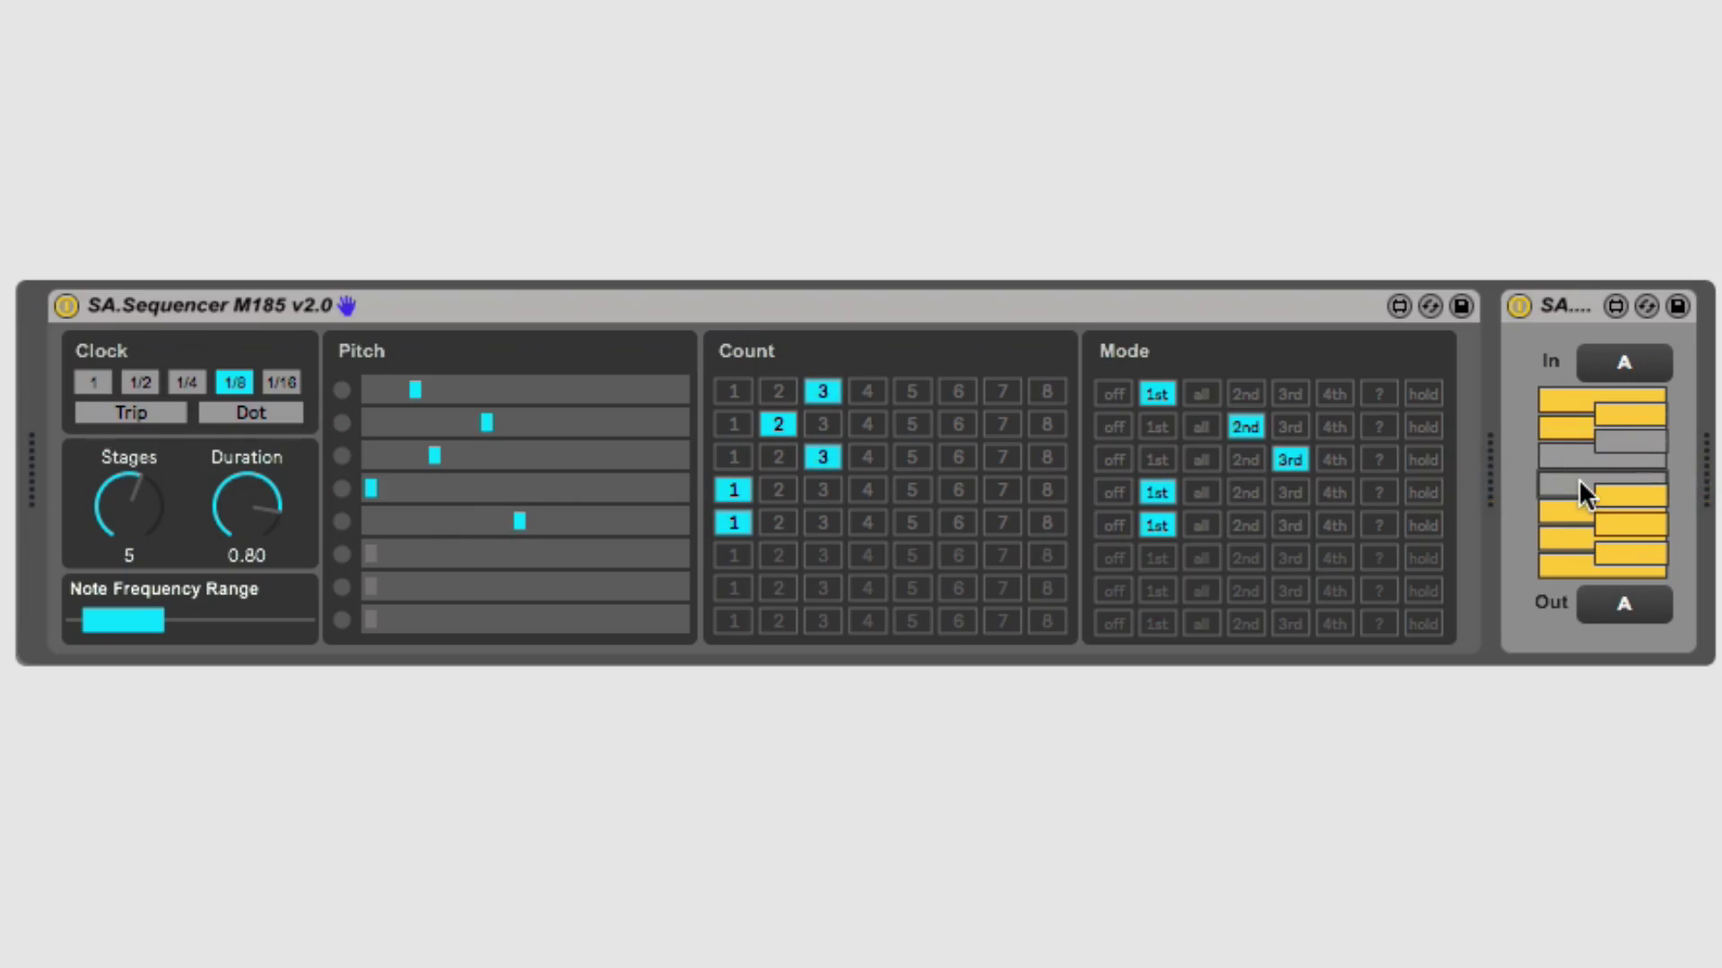
left_click(1647, 493)
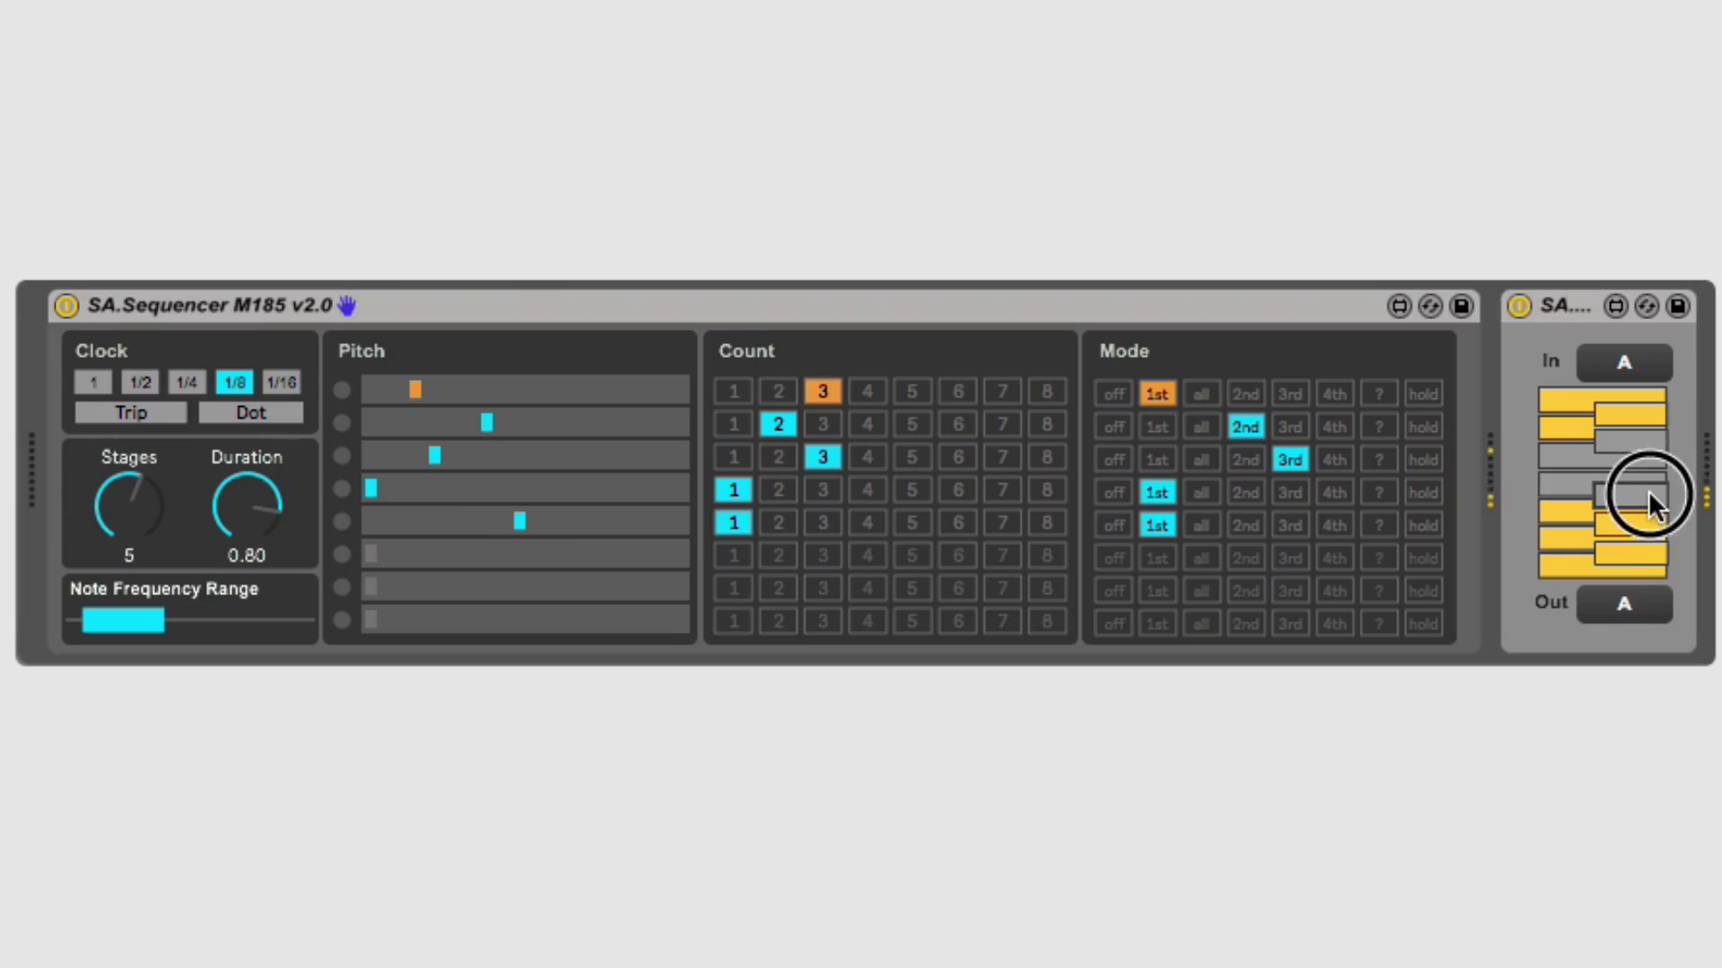
left_click(1585, 507)
left_click(1639, 522)
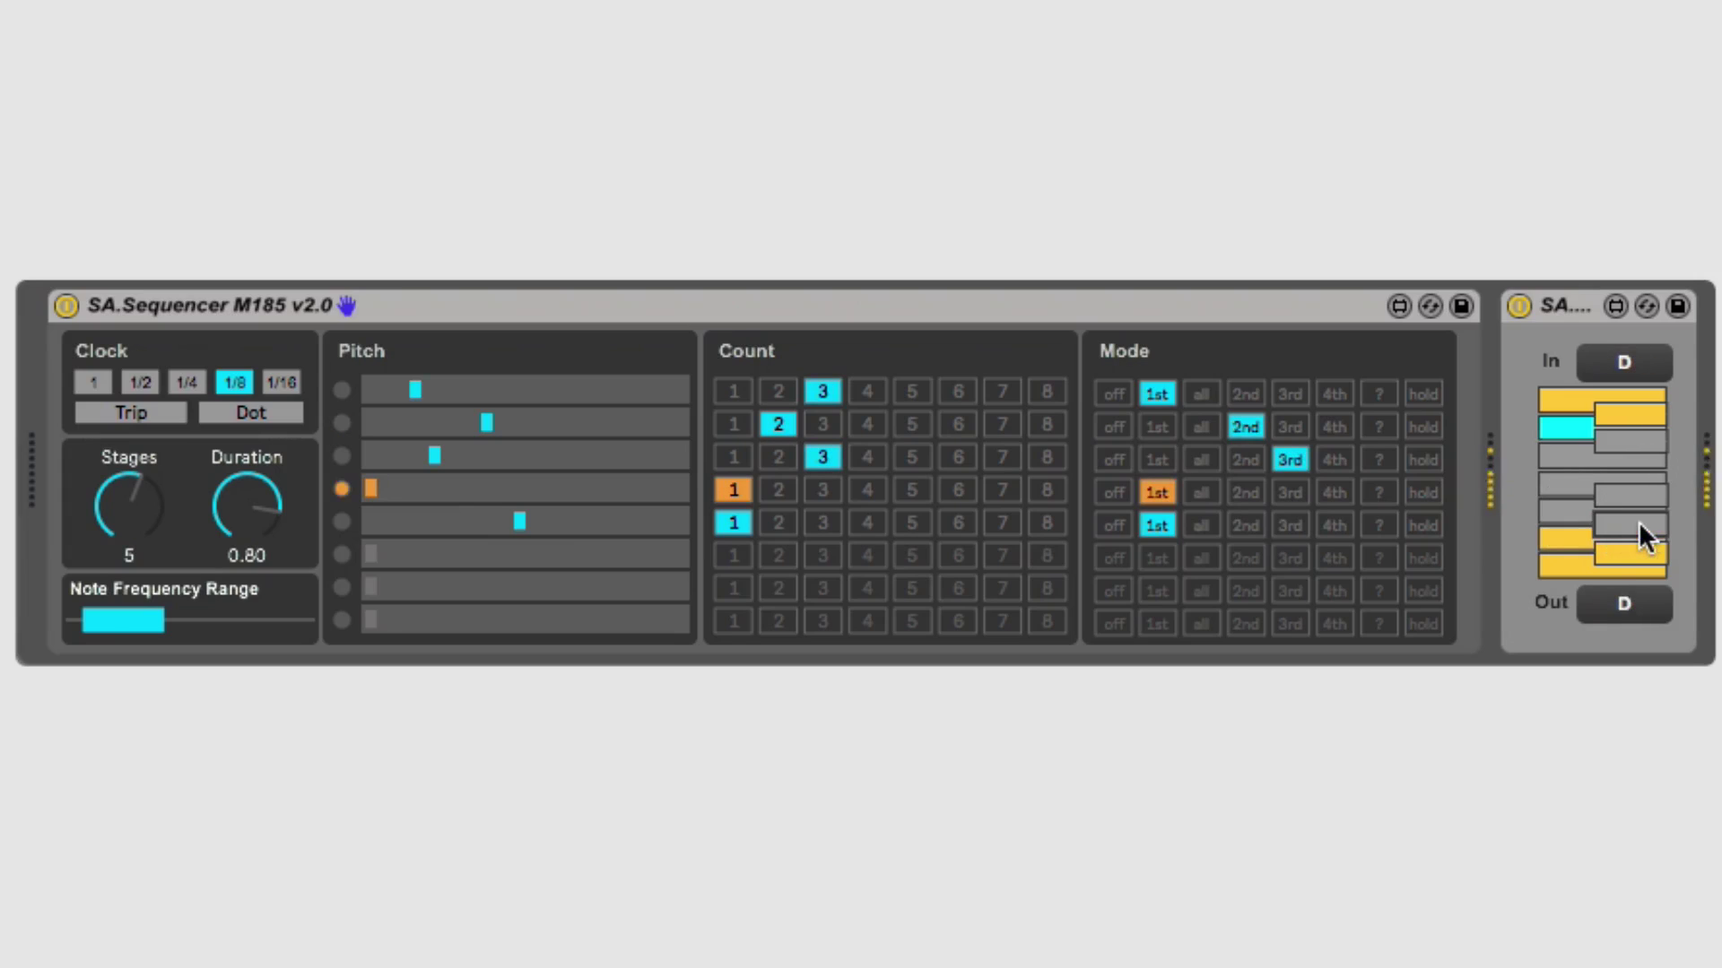
left_click(1578, 562)
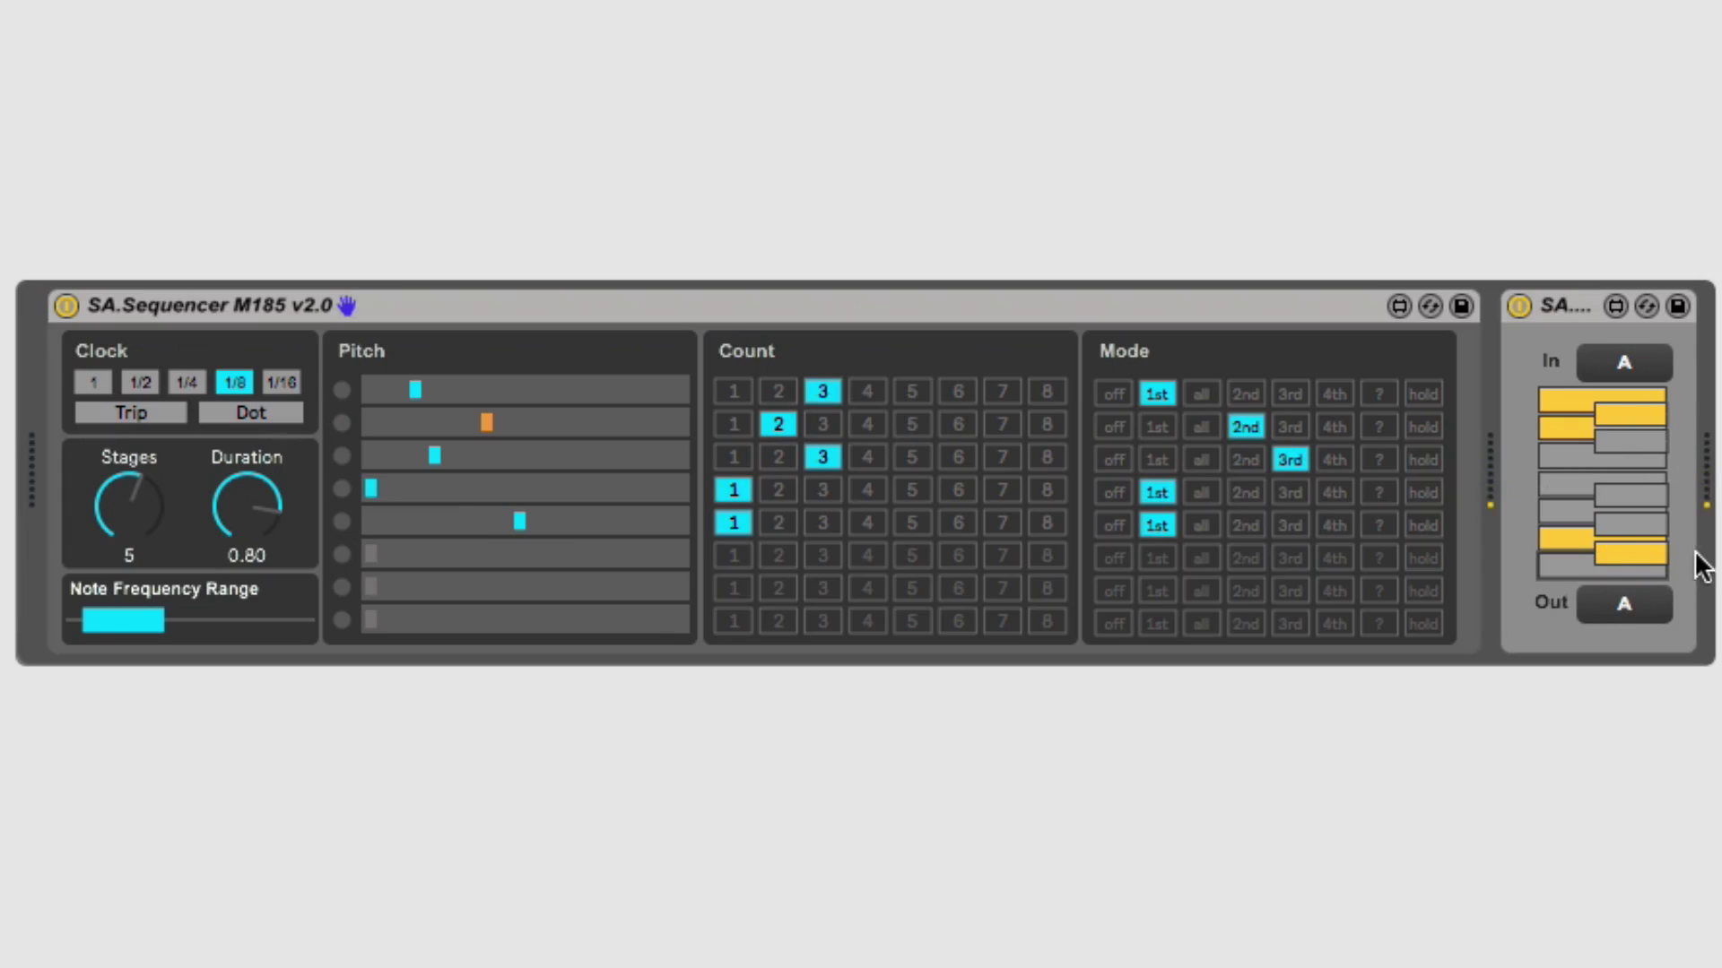
left_click(1647, 548)
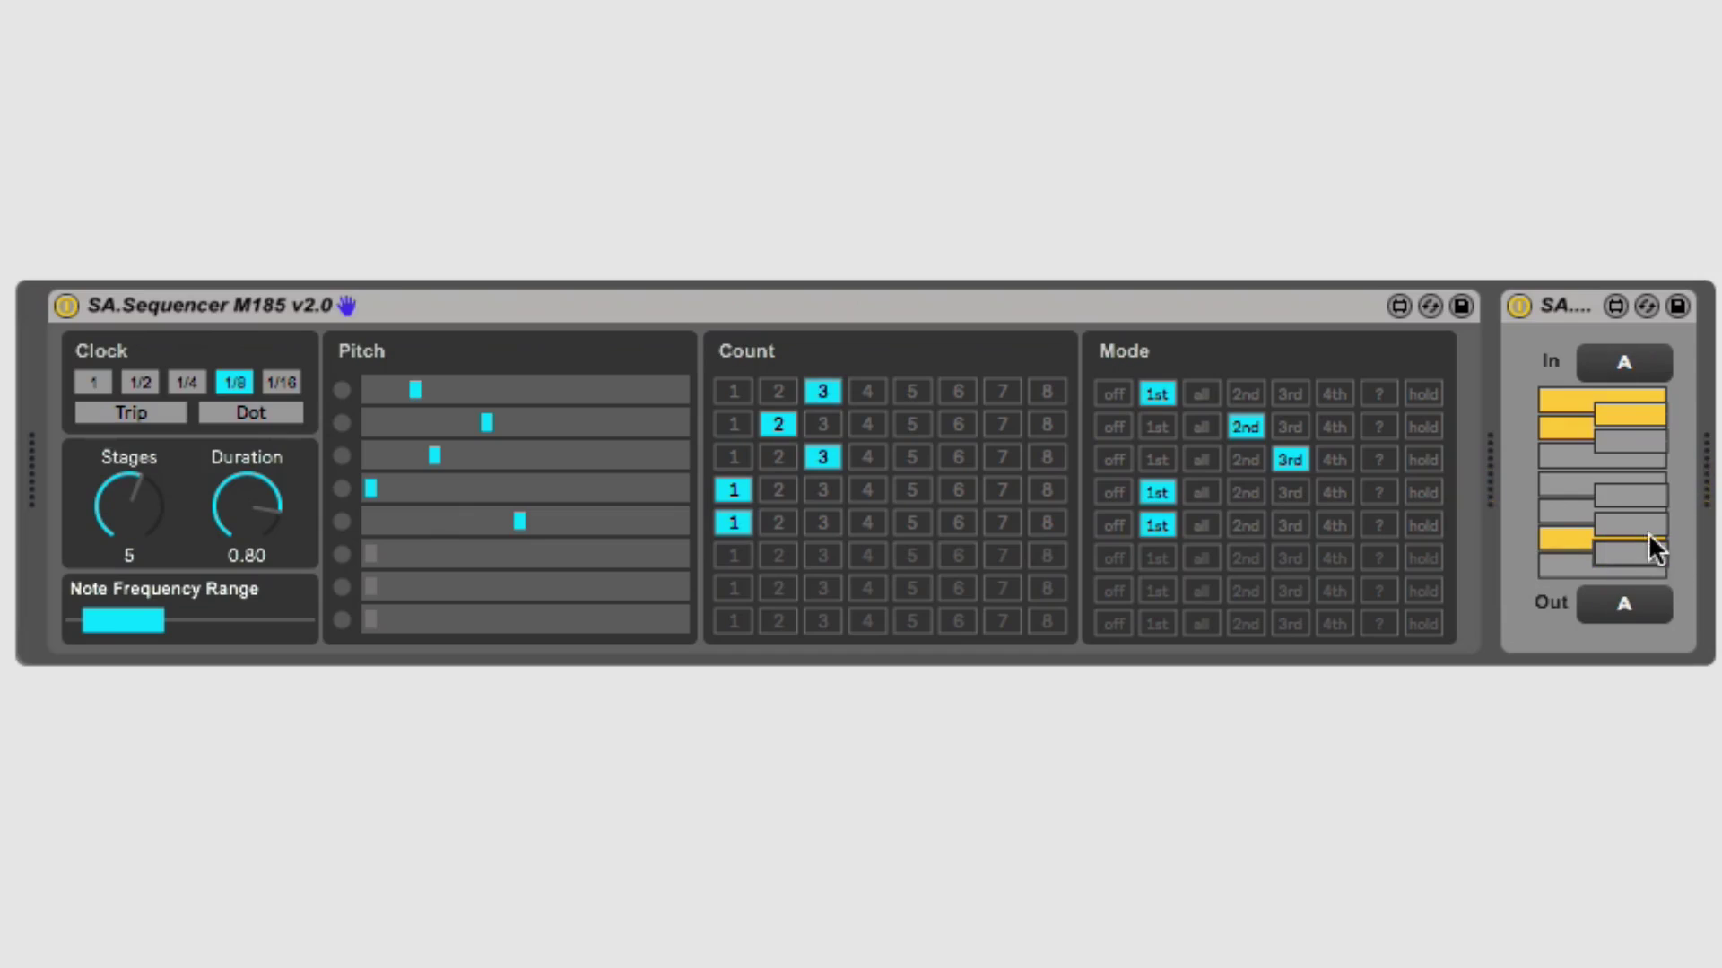
left_click(1572, 395)
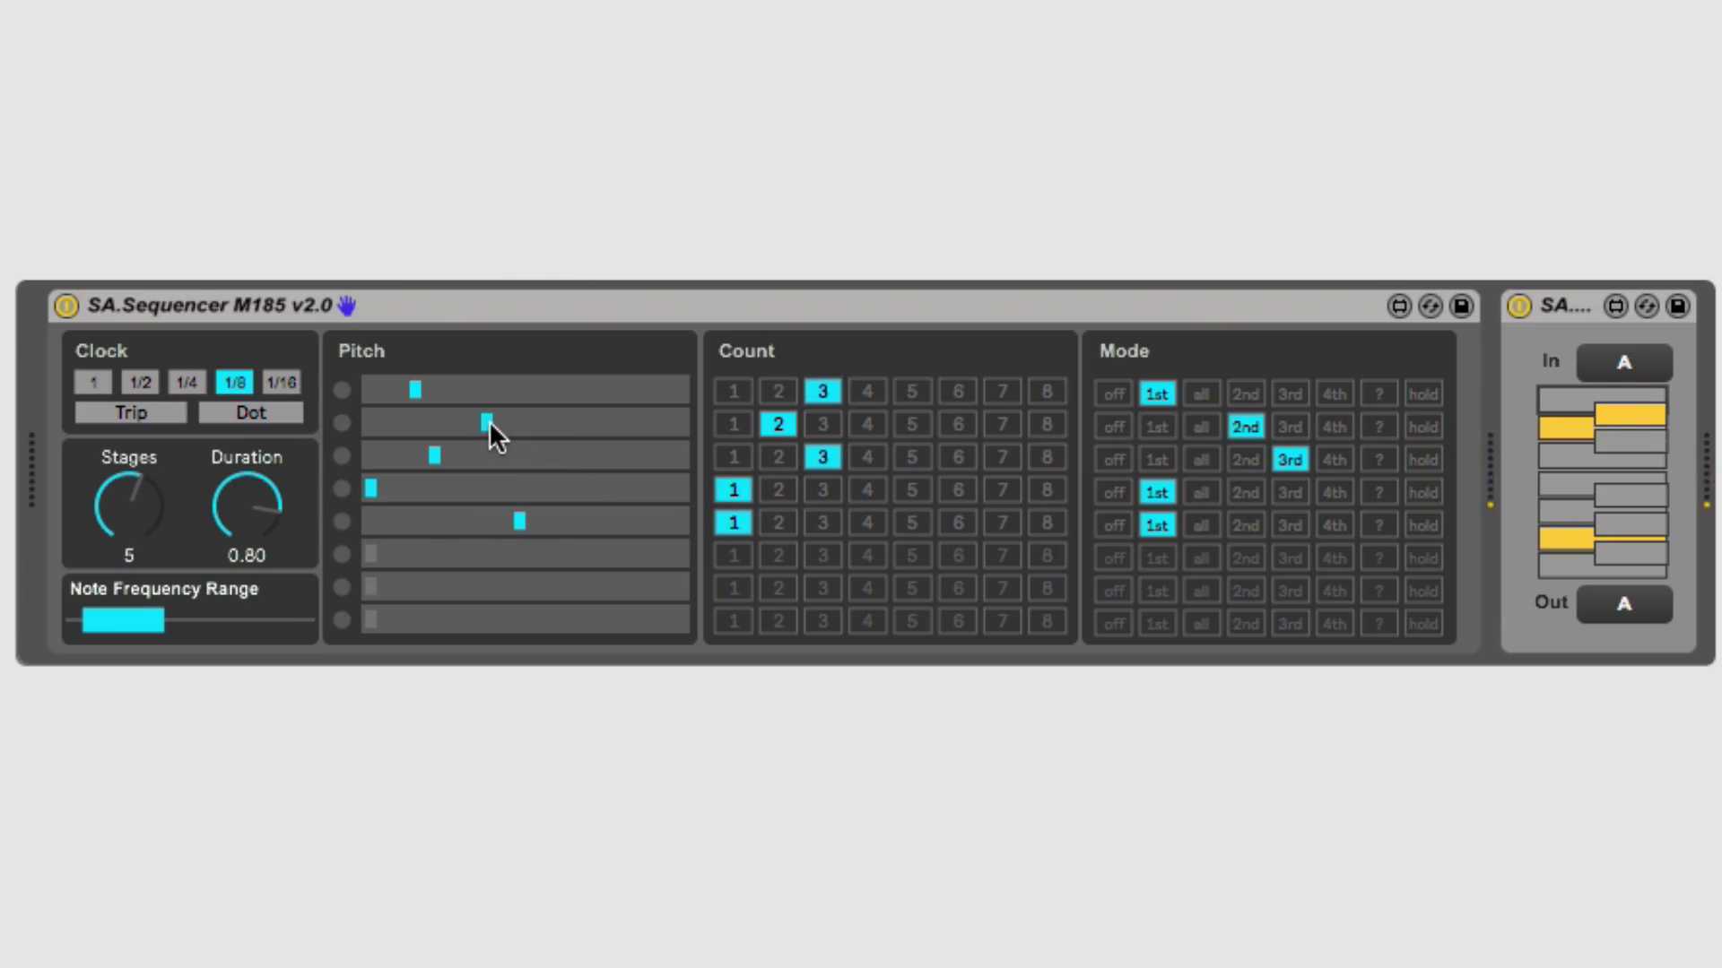
Raise the pitches of stages 2, 3 and 1 with their Pitch sliders
left_click_drag(488, 421, 560, 423)
left_click_drag(437, 451, 491, 457)
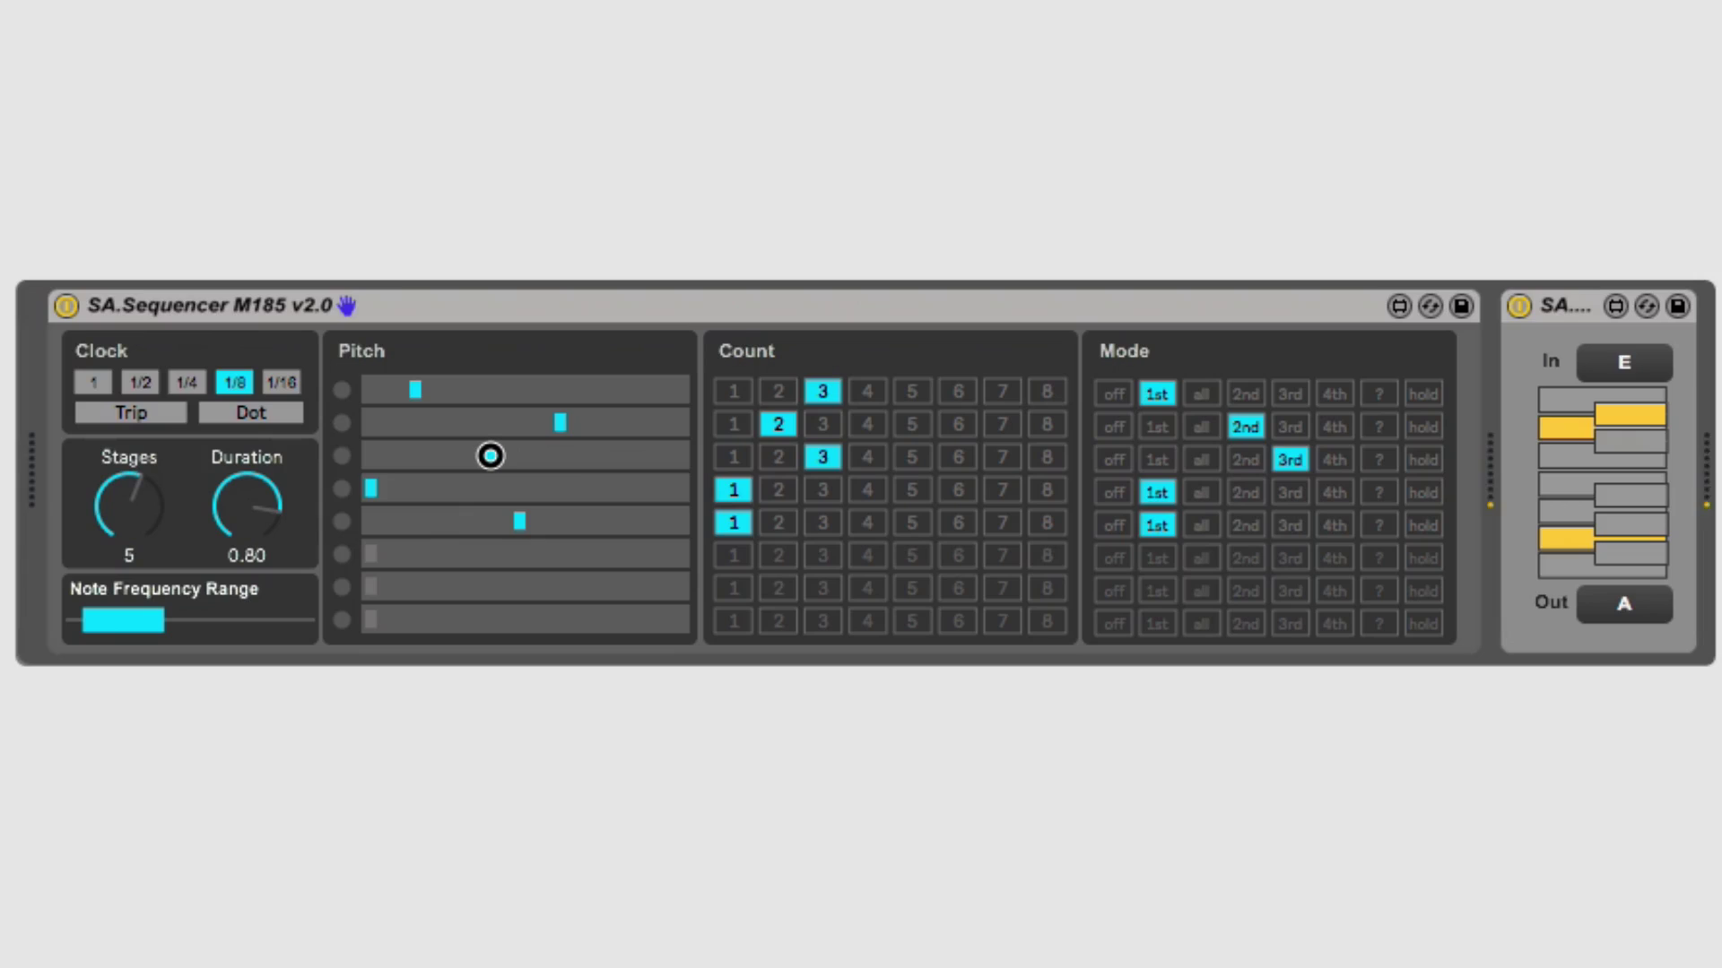
left_click(423, 391)
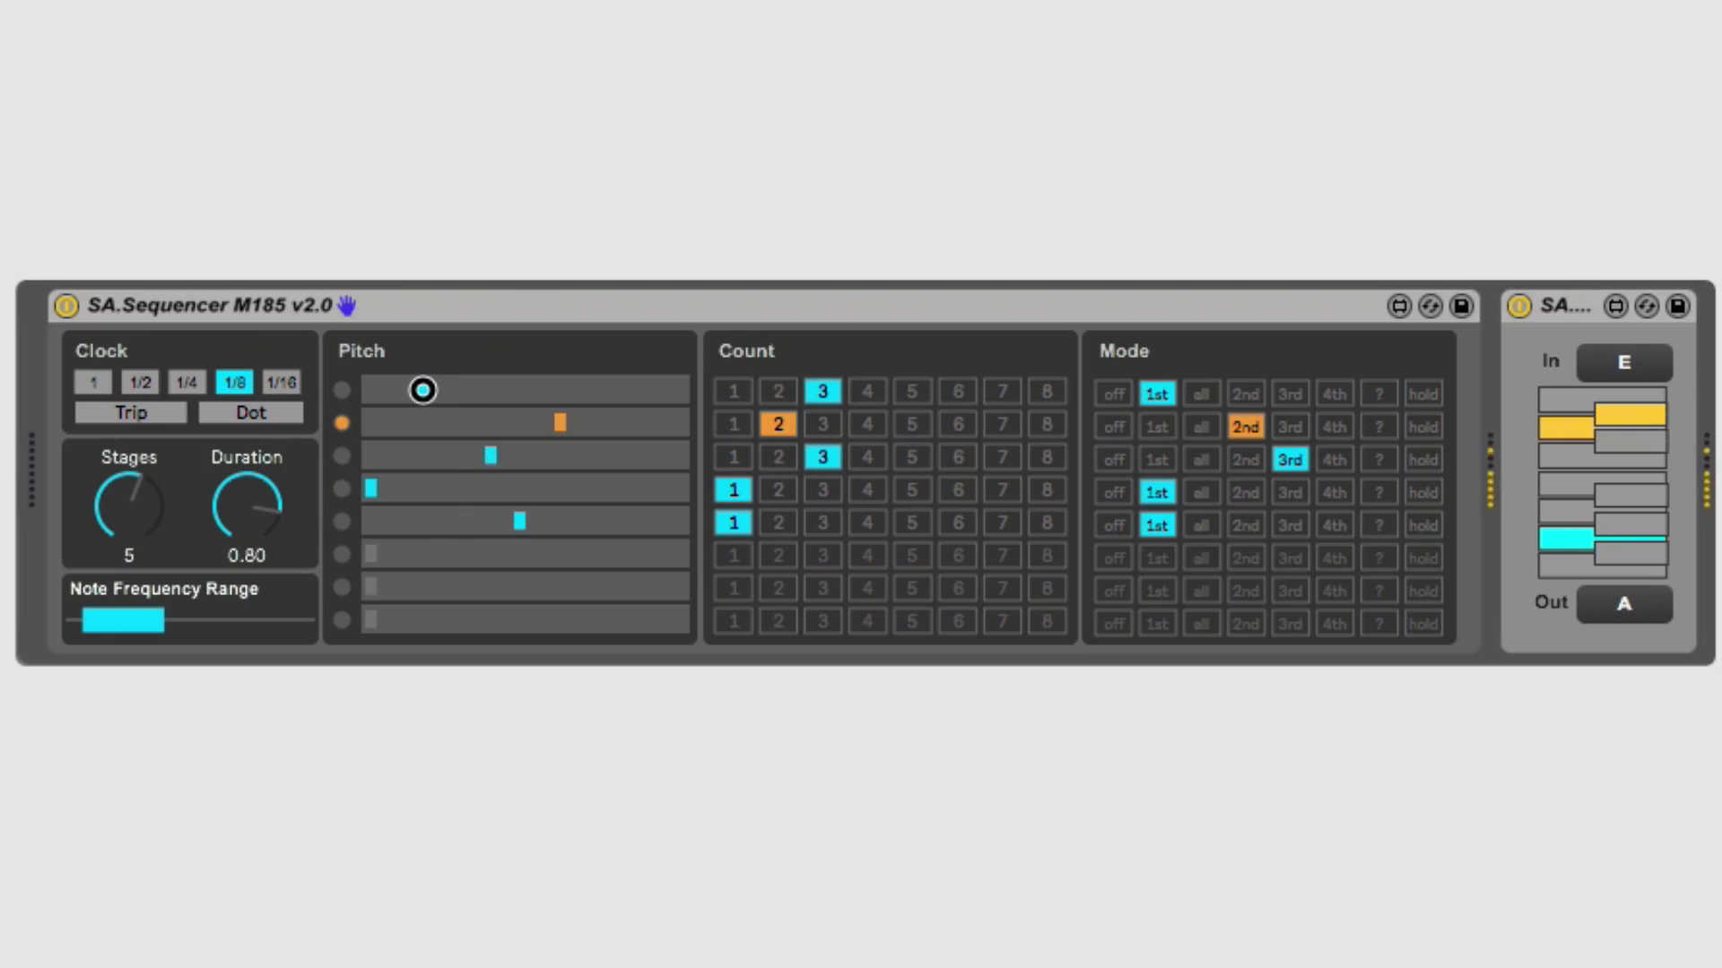
mouse_move(422, 391)
left_mouse_down()
mouse_move(591, 391)
mouse_move(400, 385)
mouse_move(421, 386)
left_mouse_up()
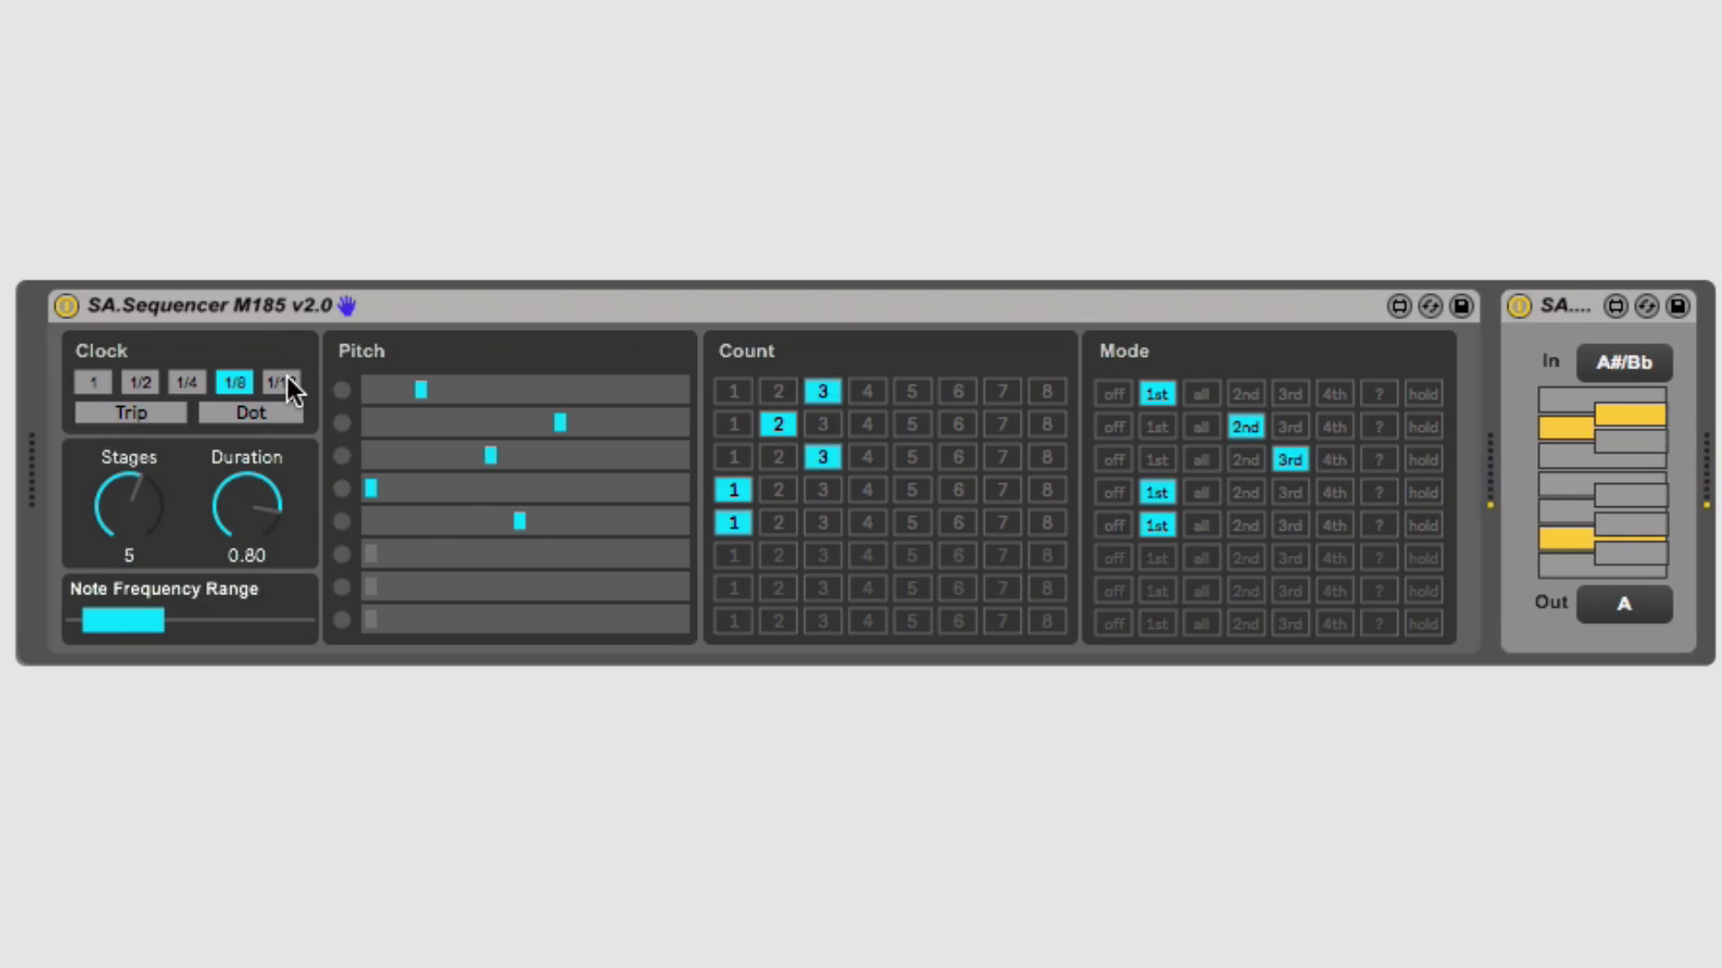
Set the Clock to 1/16, then try Count 2 on stage 5 and restore it to 1
left_click(281, 382)
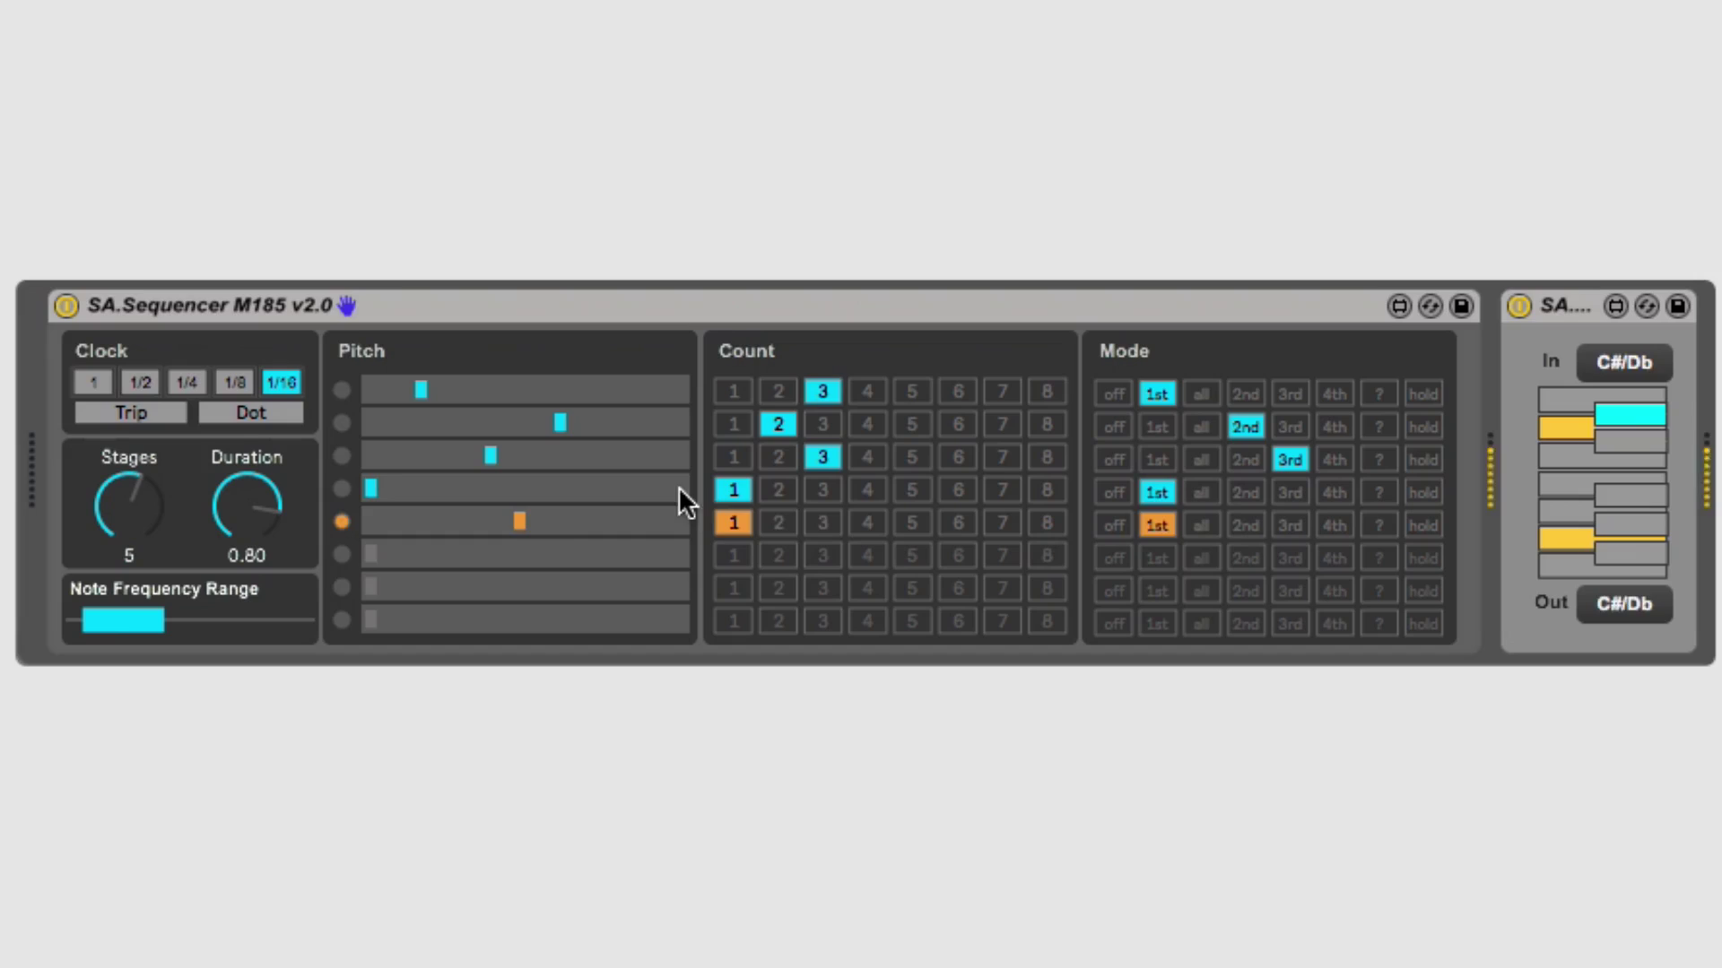
left_click(780, 523)
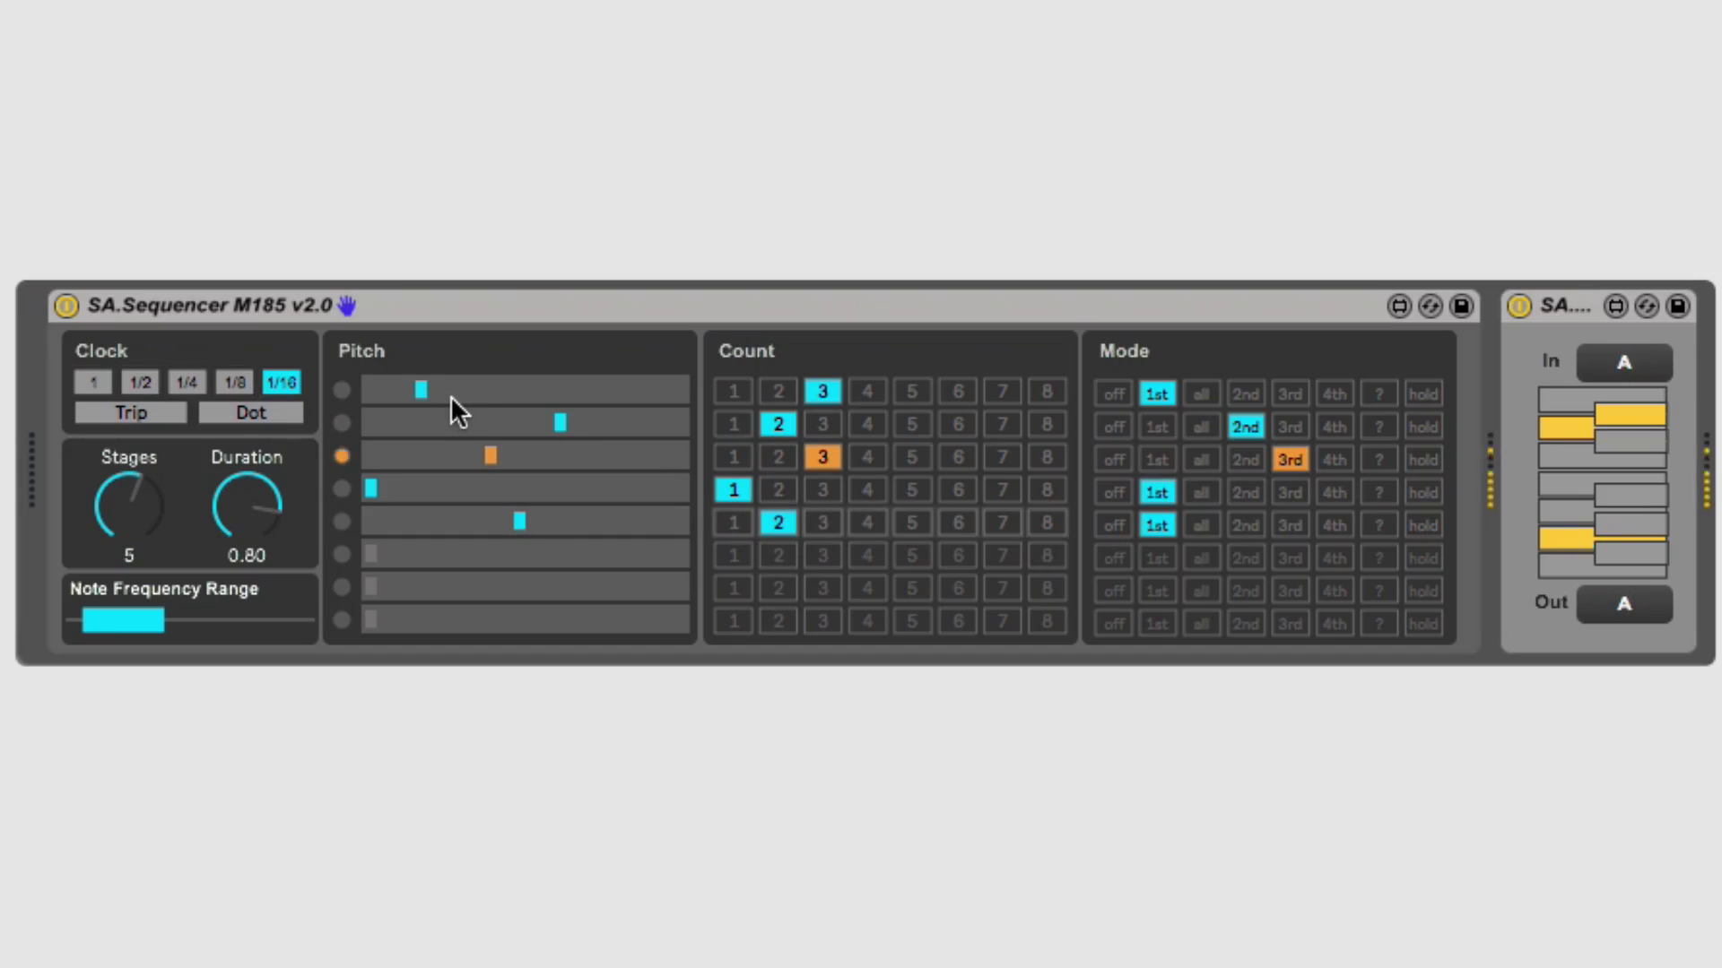
left_click(738, 523)
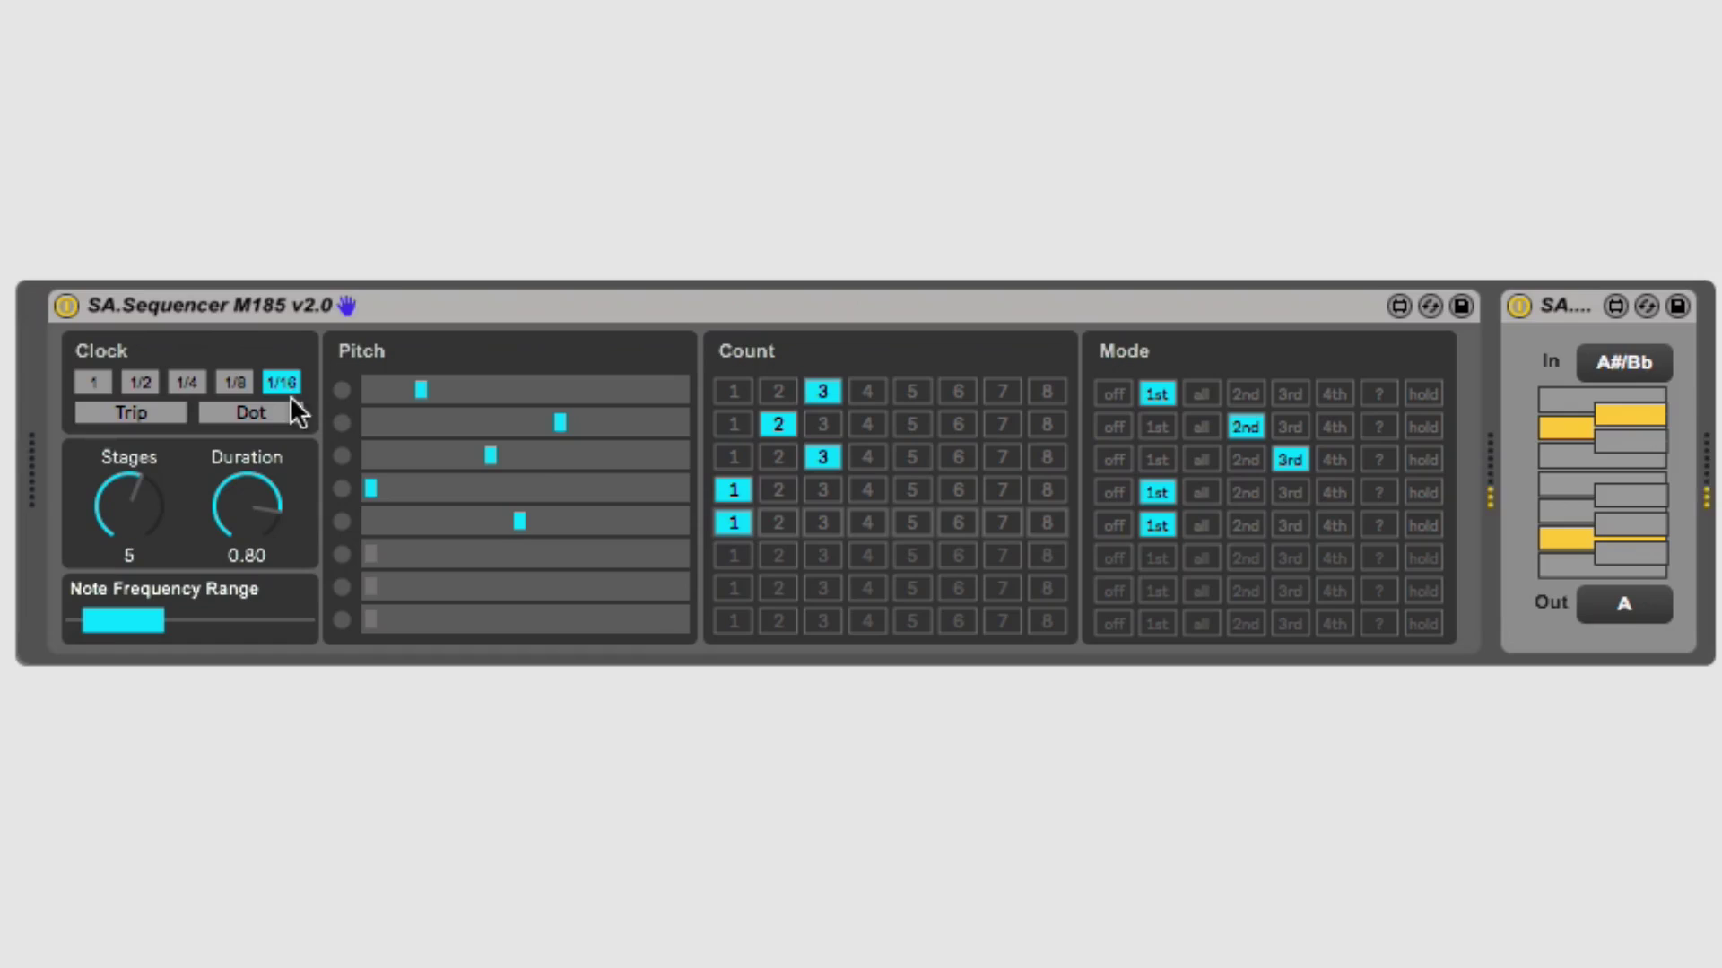
Lower the SA.Sequencer Duration knob from 0.80 to 0.50
left_click_drag(243, 497, 241, 584)
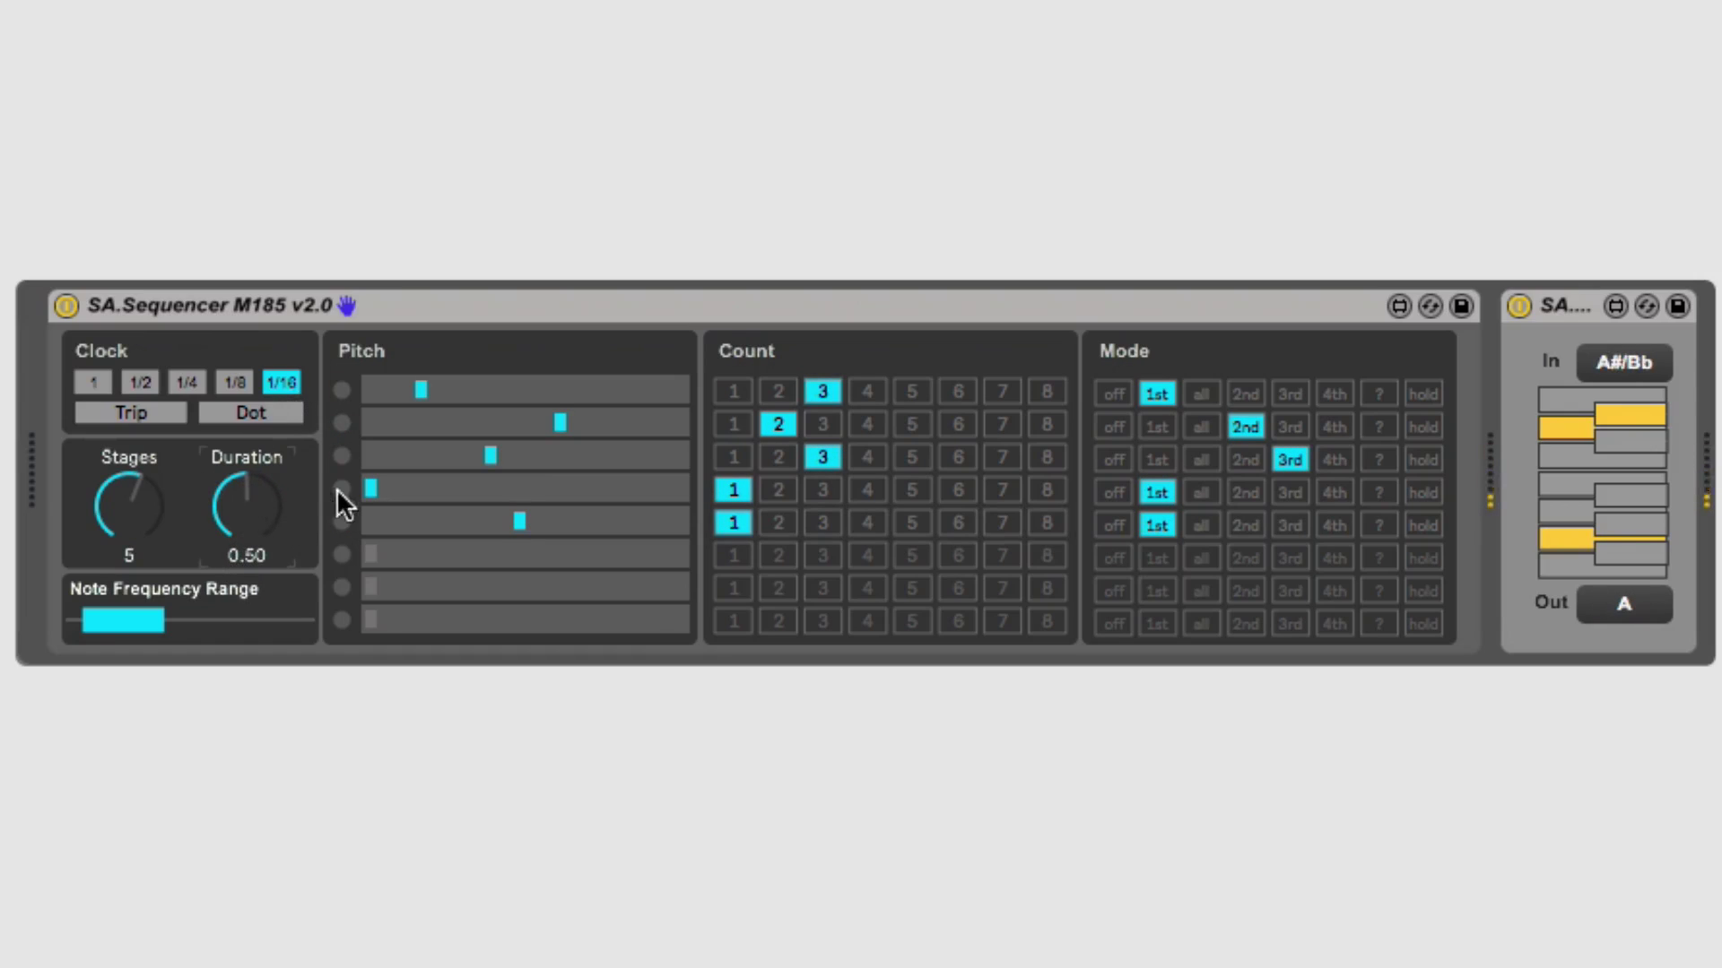